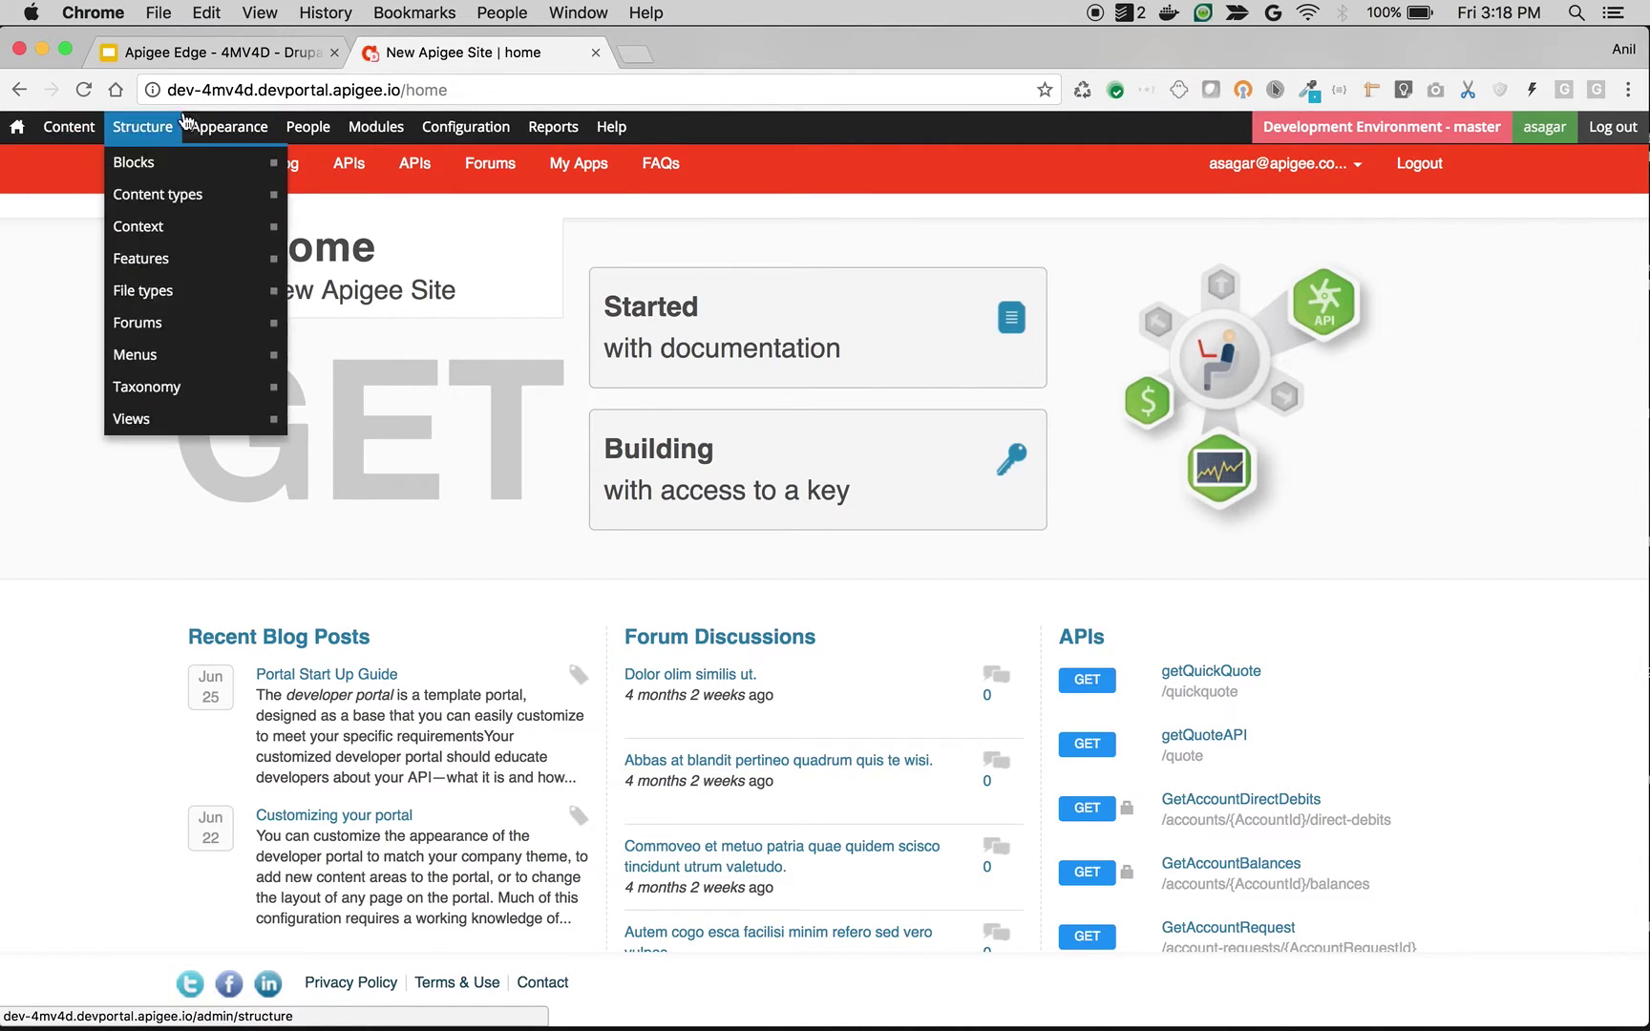
Step: Bring up the Reports dropdown from the admin toolbar on the portal home page
mouse_move(454, 129)
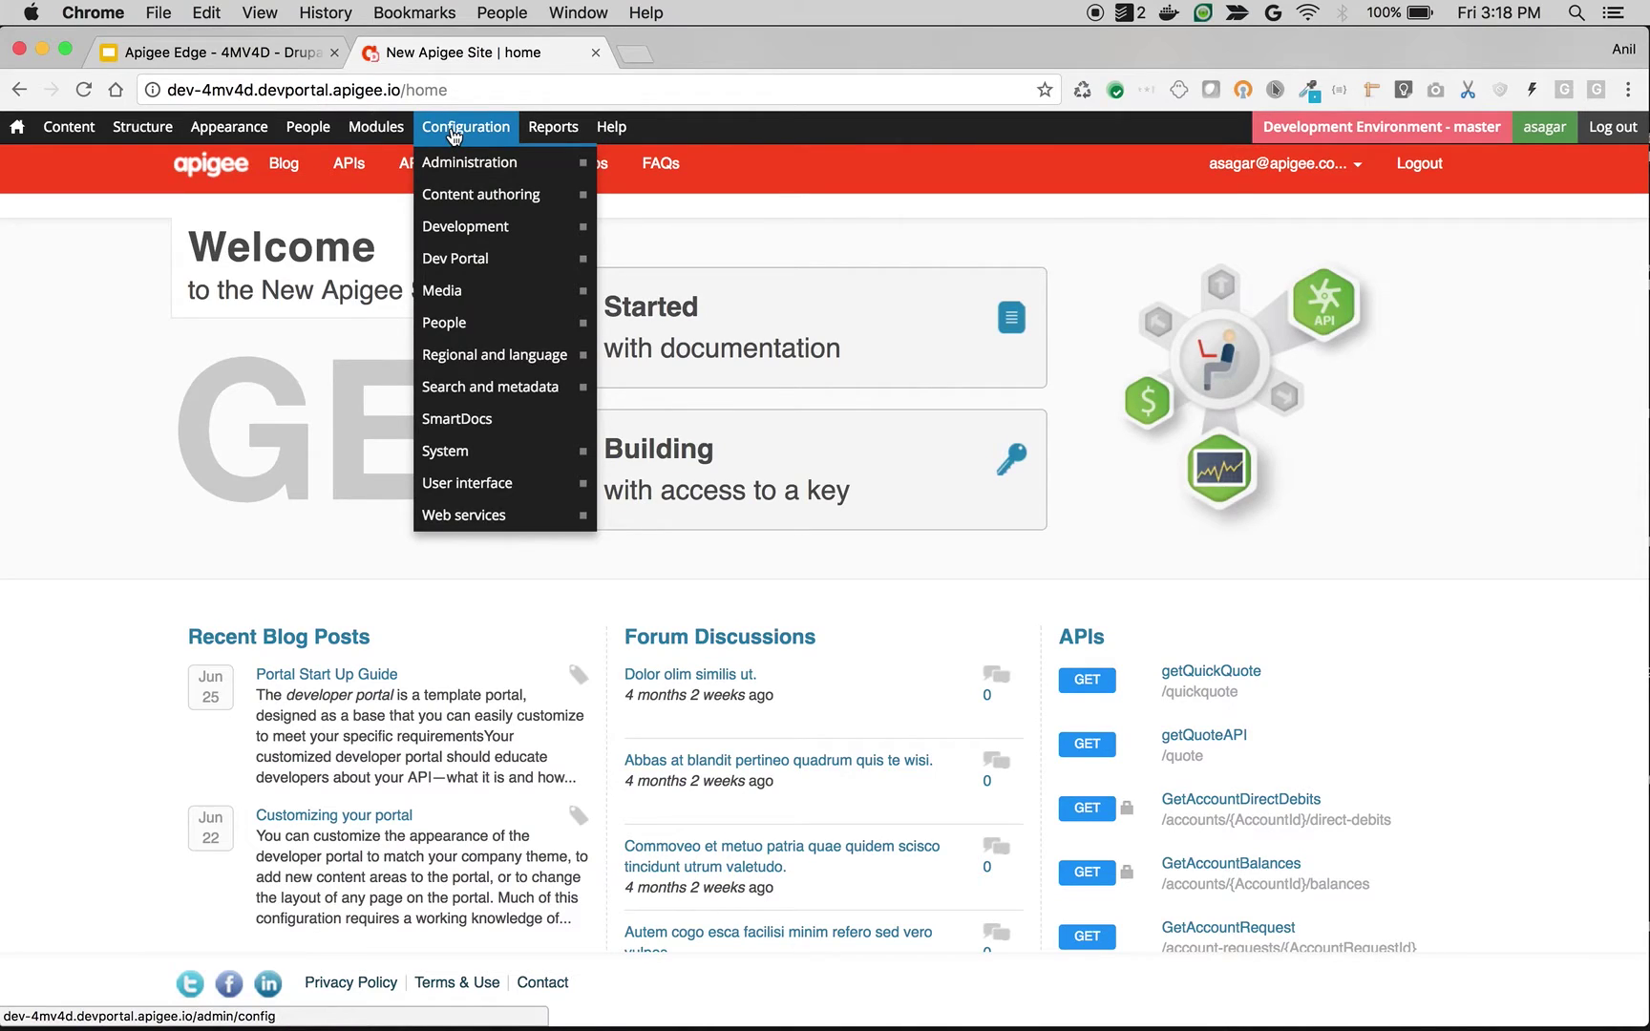
mouse_move(538, 133)
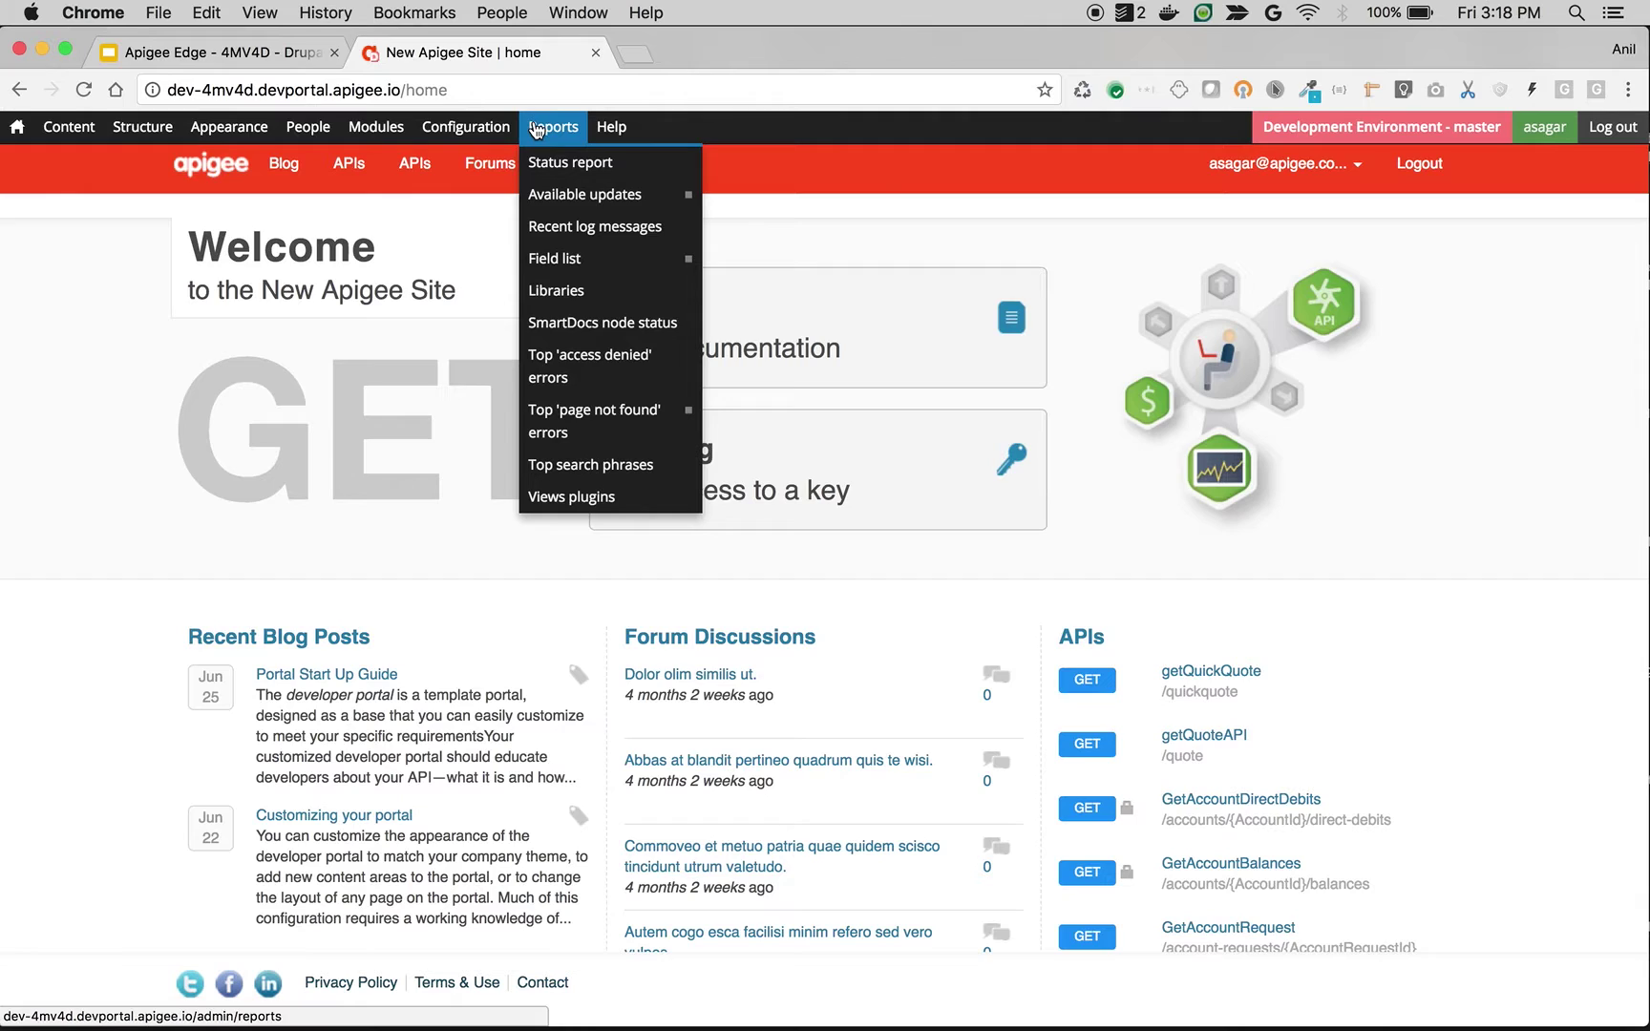
Step: Open Recent log messages and scan the cron, LogPlugin and php entries
left_click(557, 235)
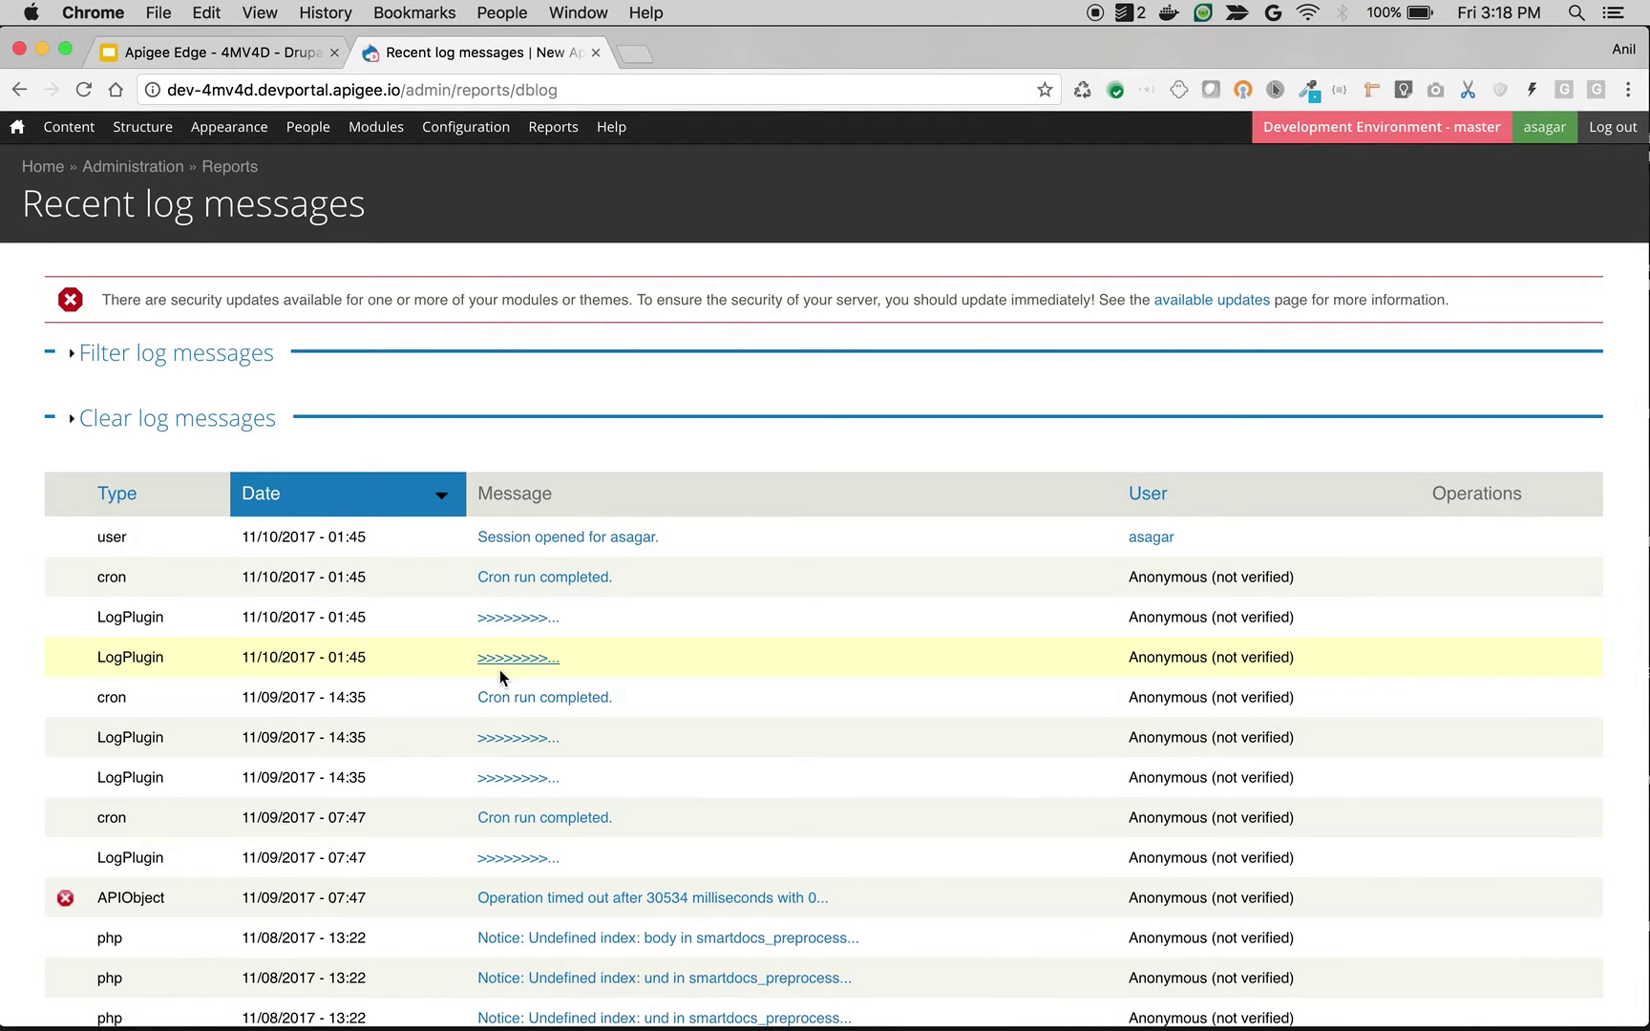
scroll(485, 733, "down", 3)
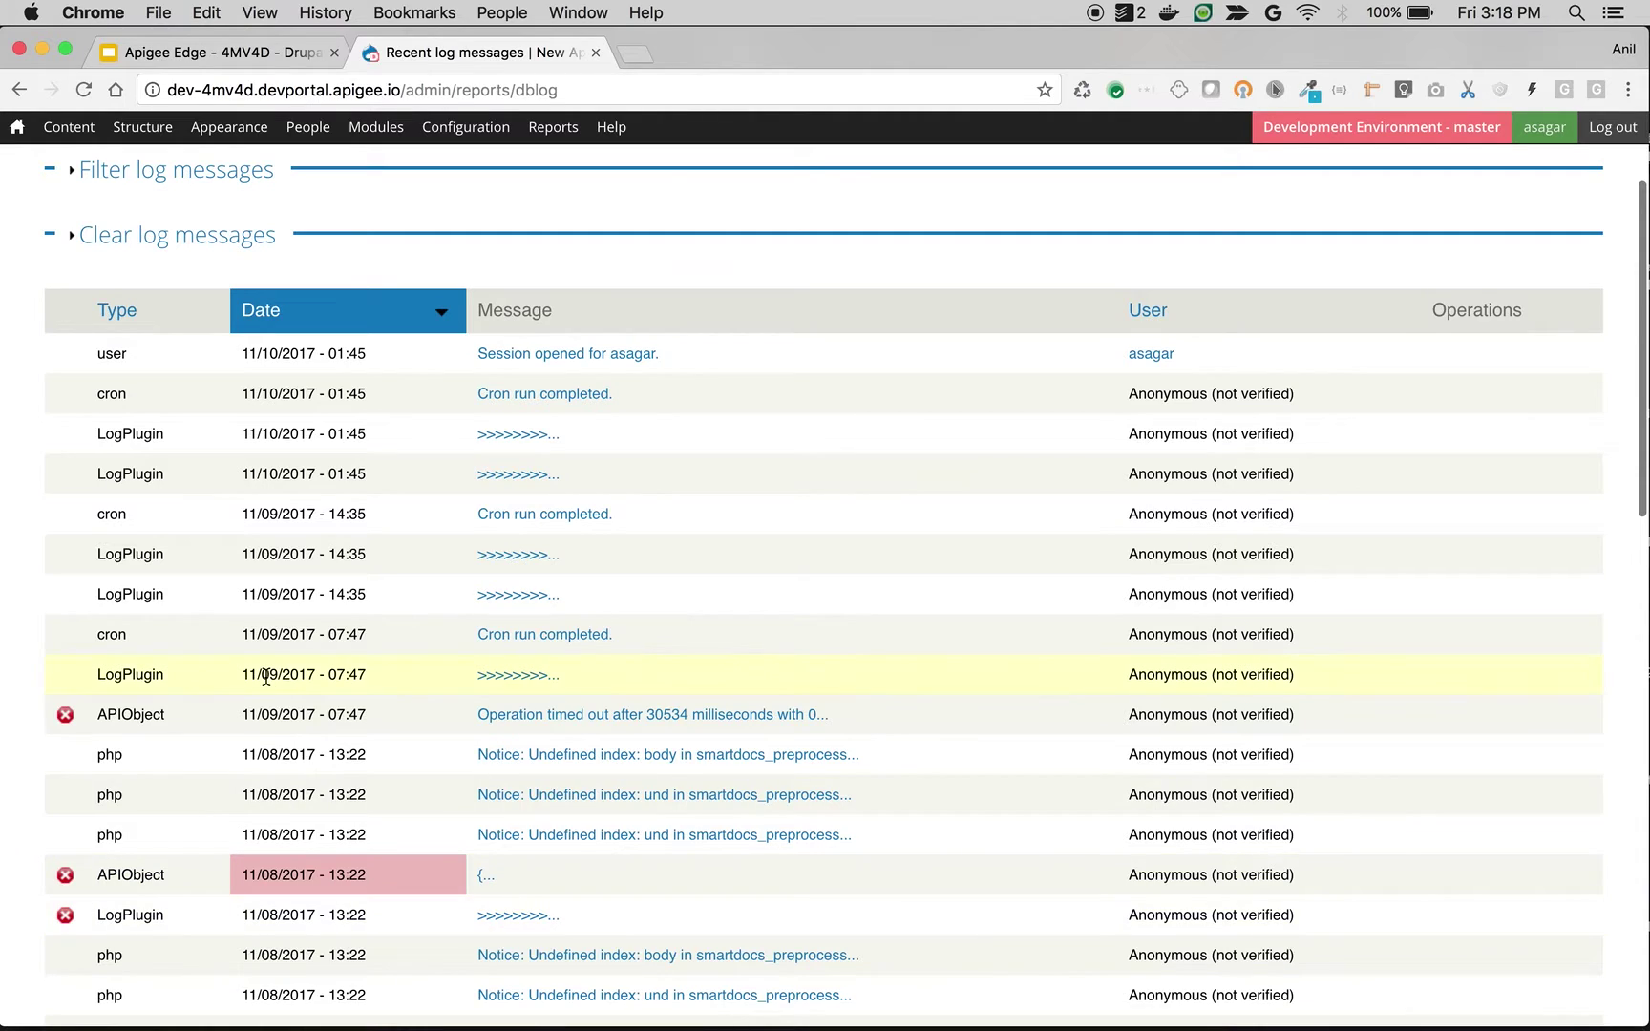
scroll(266, 680, "up", 3)
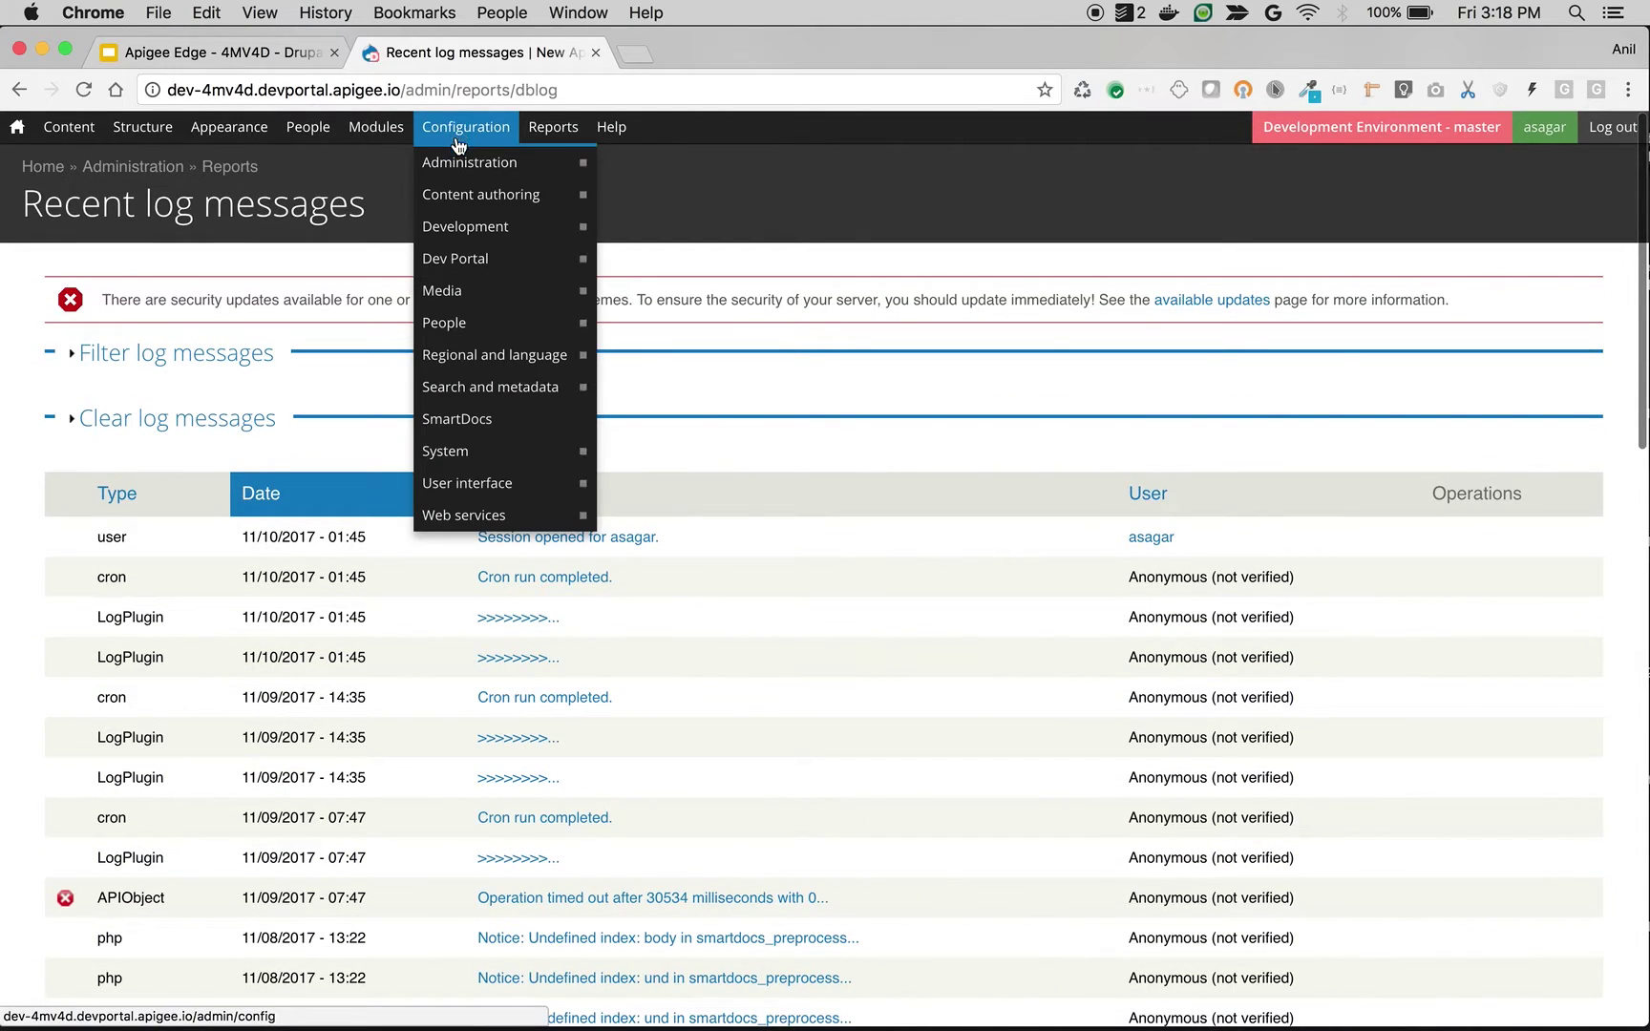
Step: Open Configuration > Dev Portal and confirm the Edge logging threshold is Debug
mouse_move(465, 275)
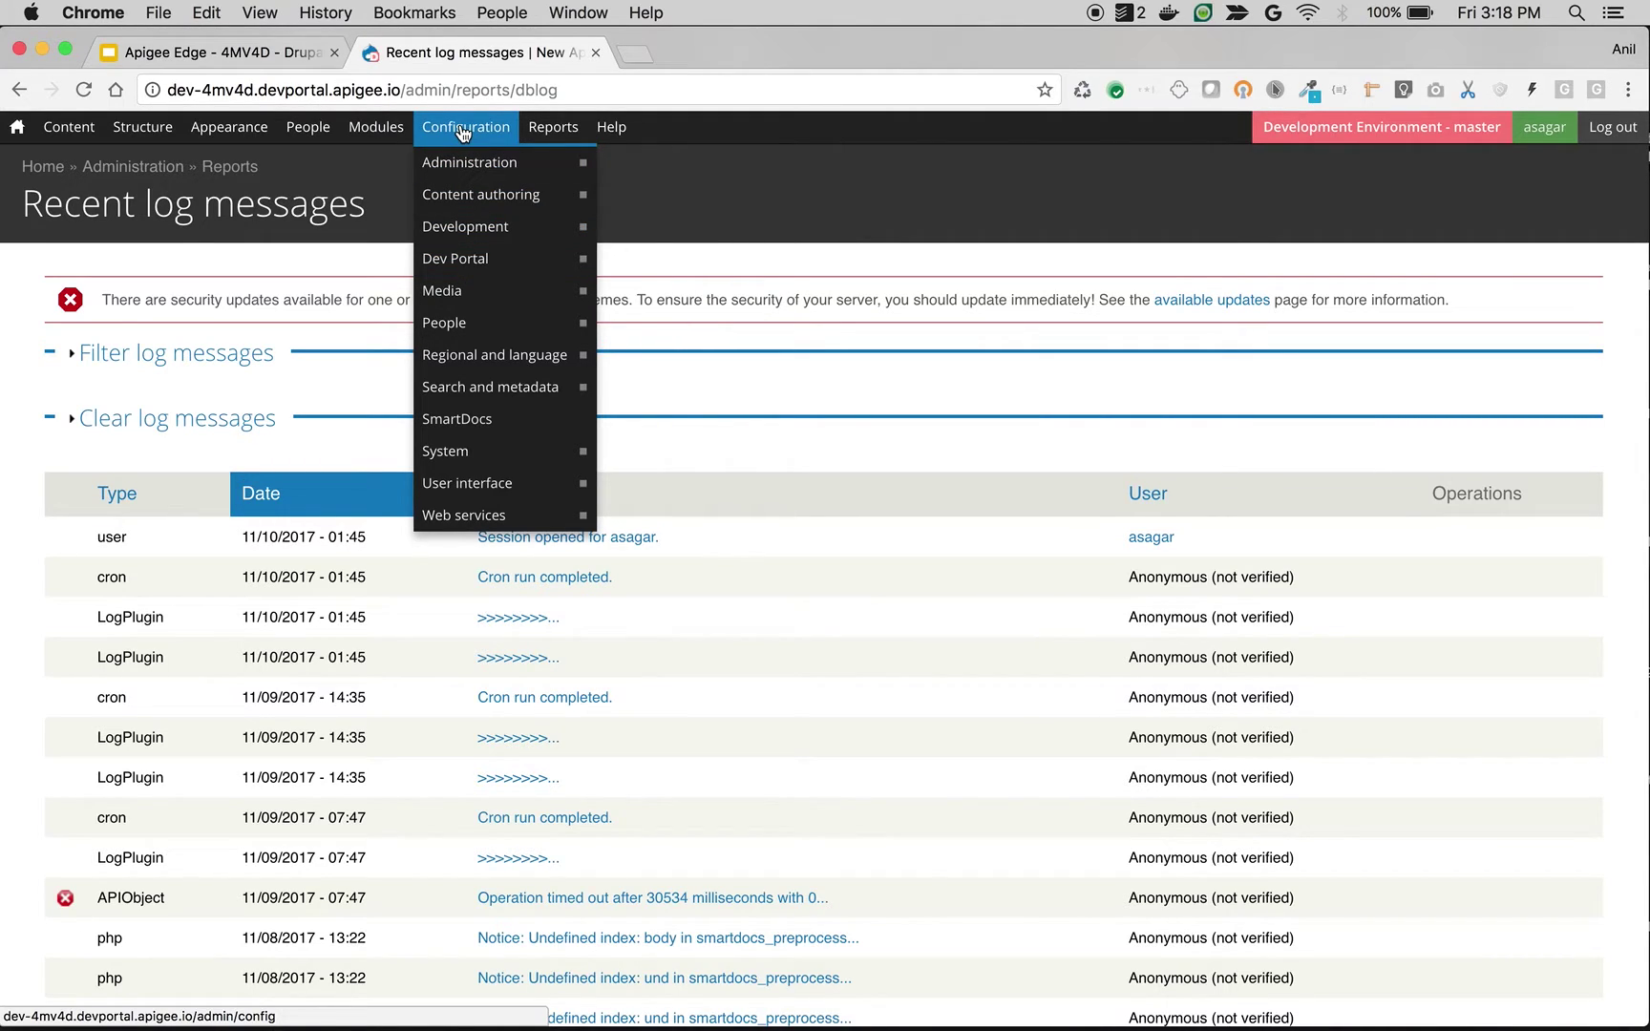
left_click(474, 258)
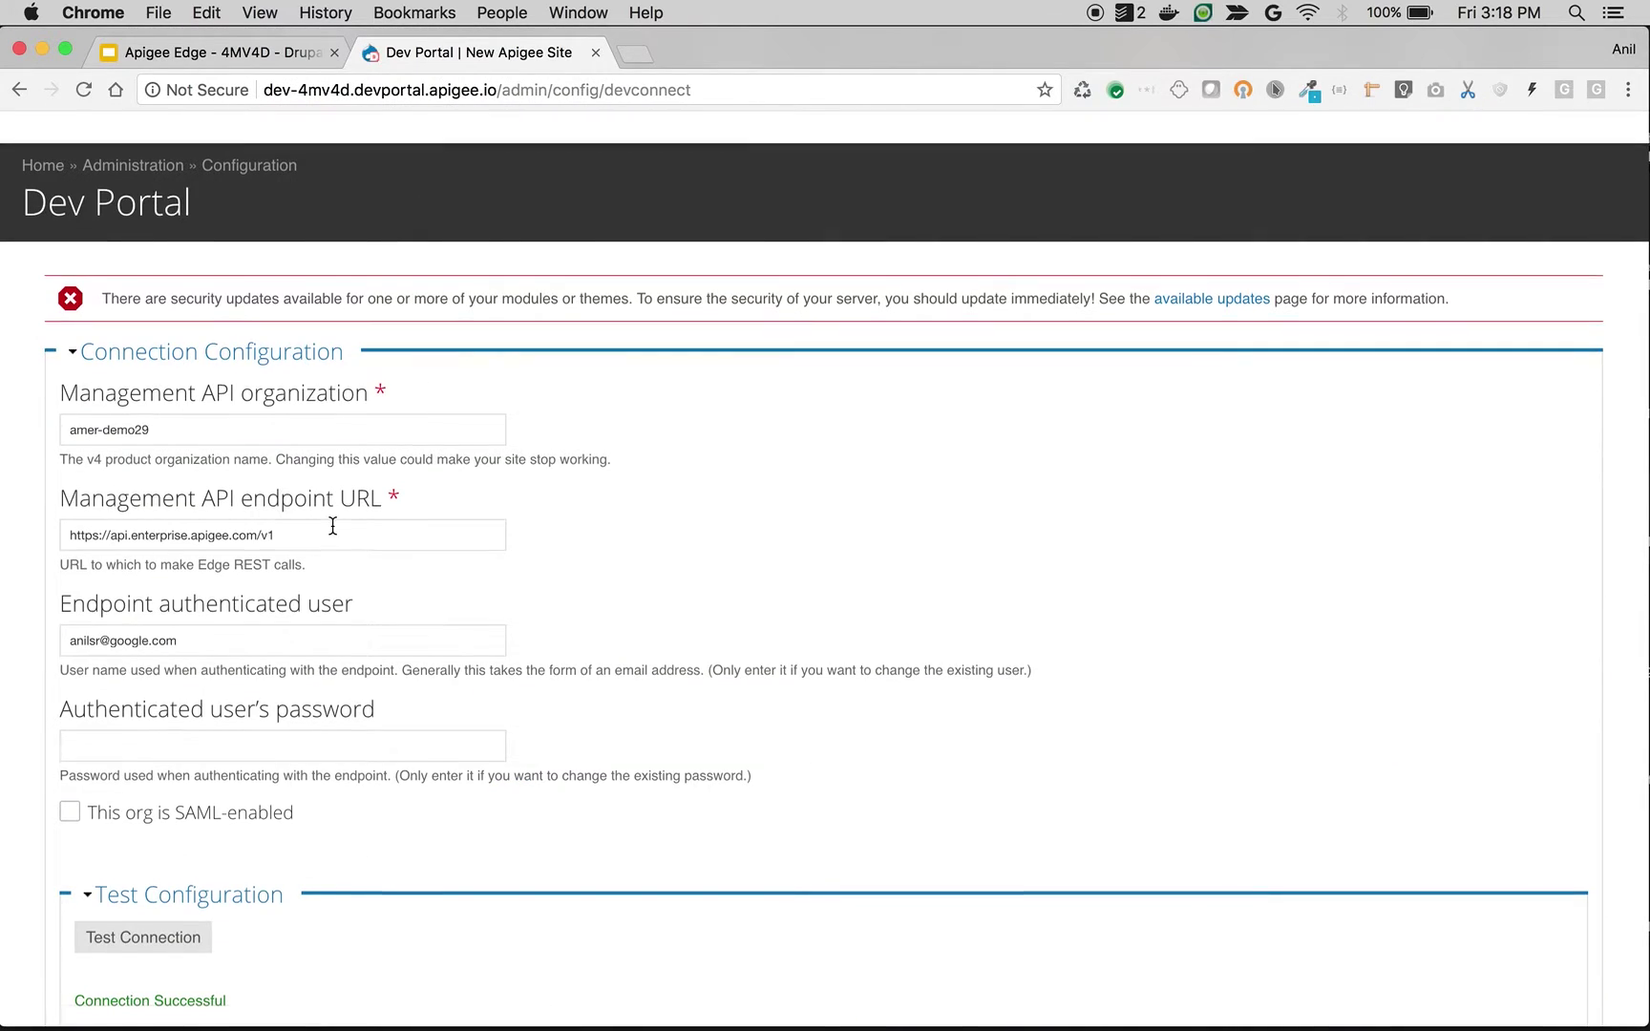
scroll(332, 526, "down", 10)
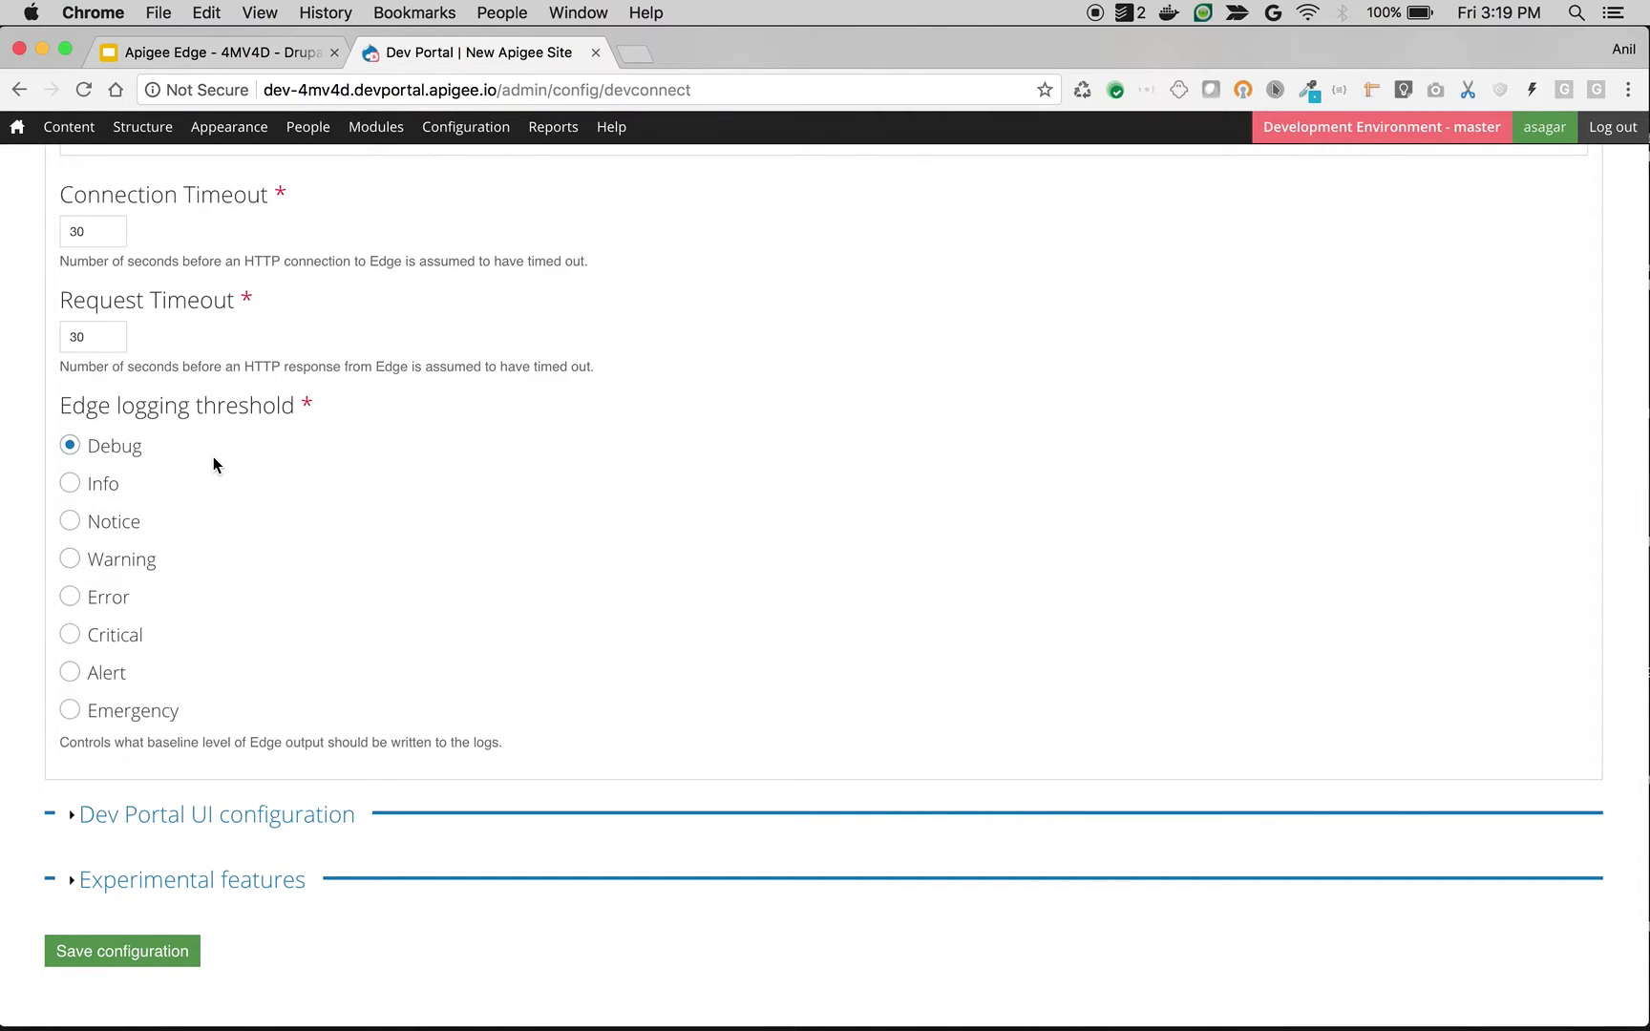
Step: Reopen Recent log messages to review the two new php foreach() warnings at the top
mouse_move(551, 132)
left_click(559, 168)
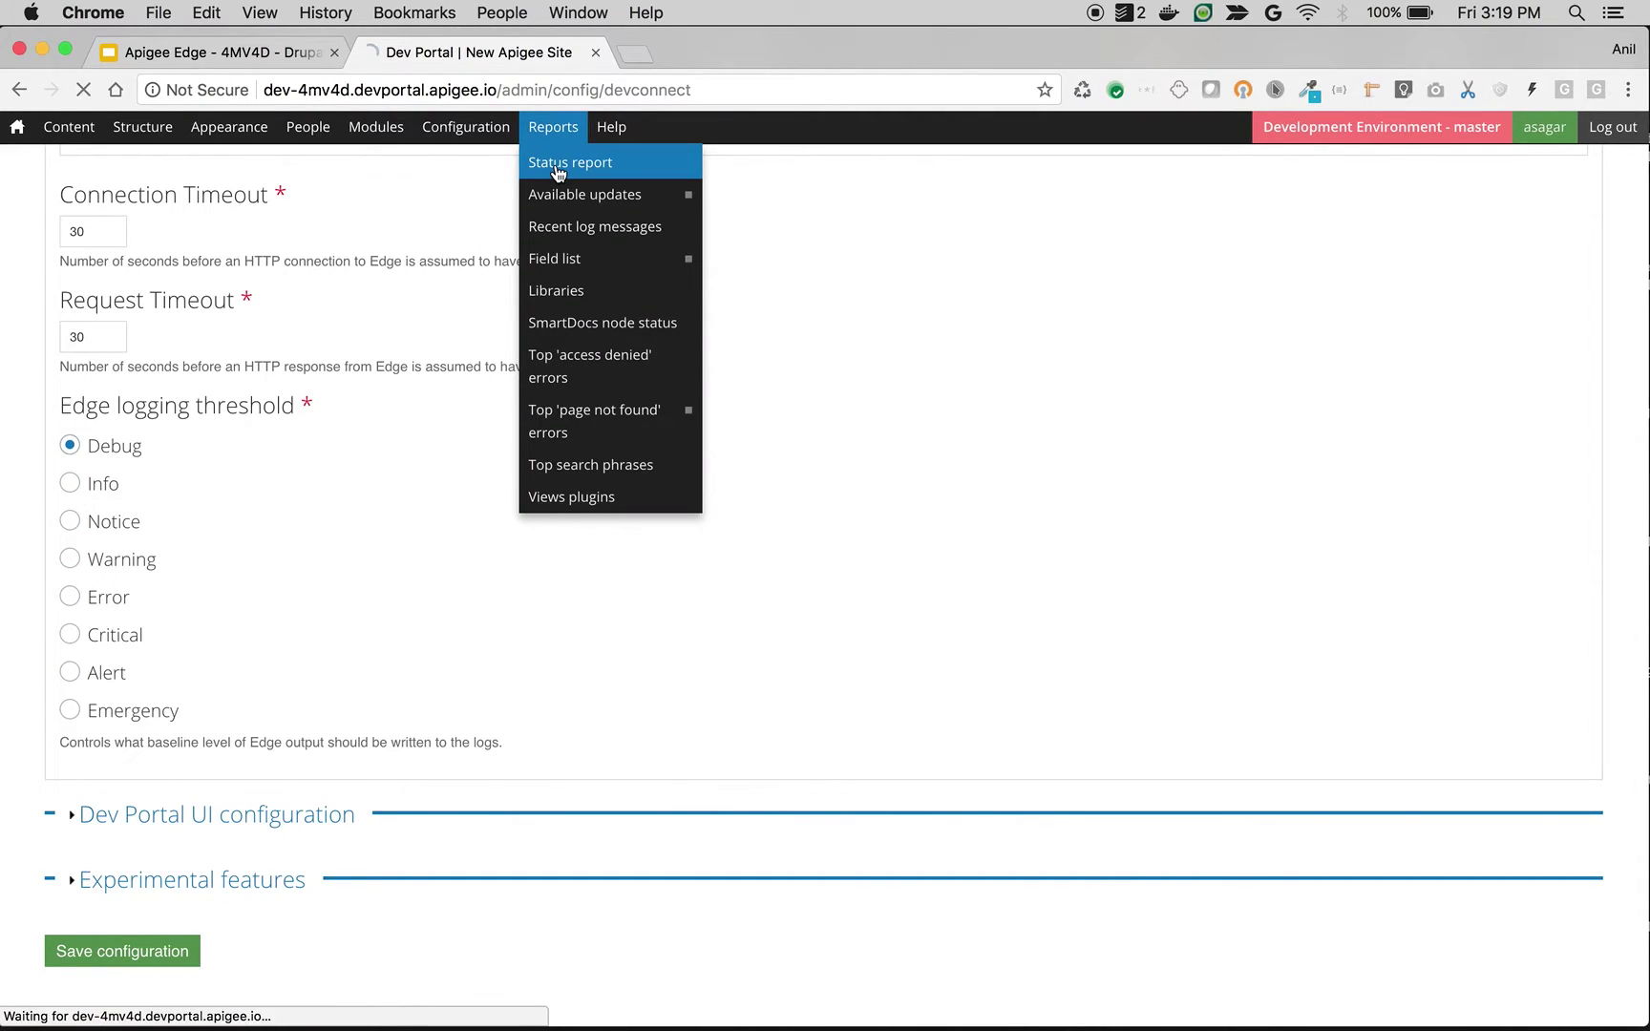
left_click(561, 226)
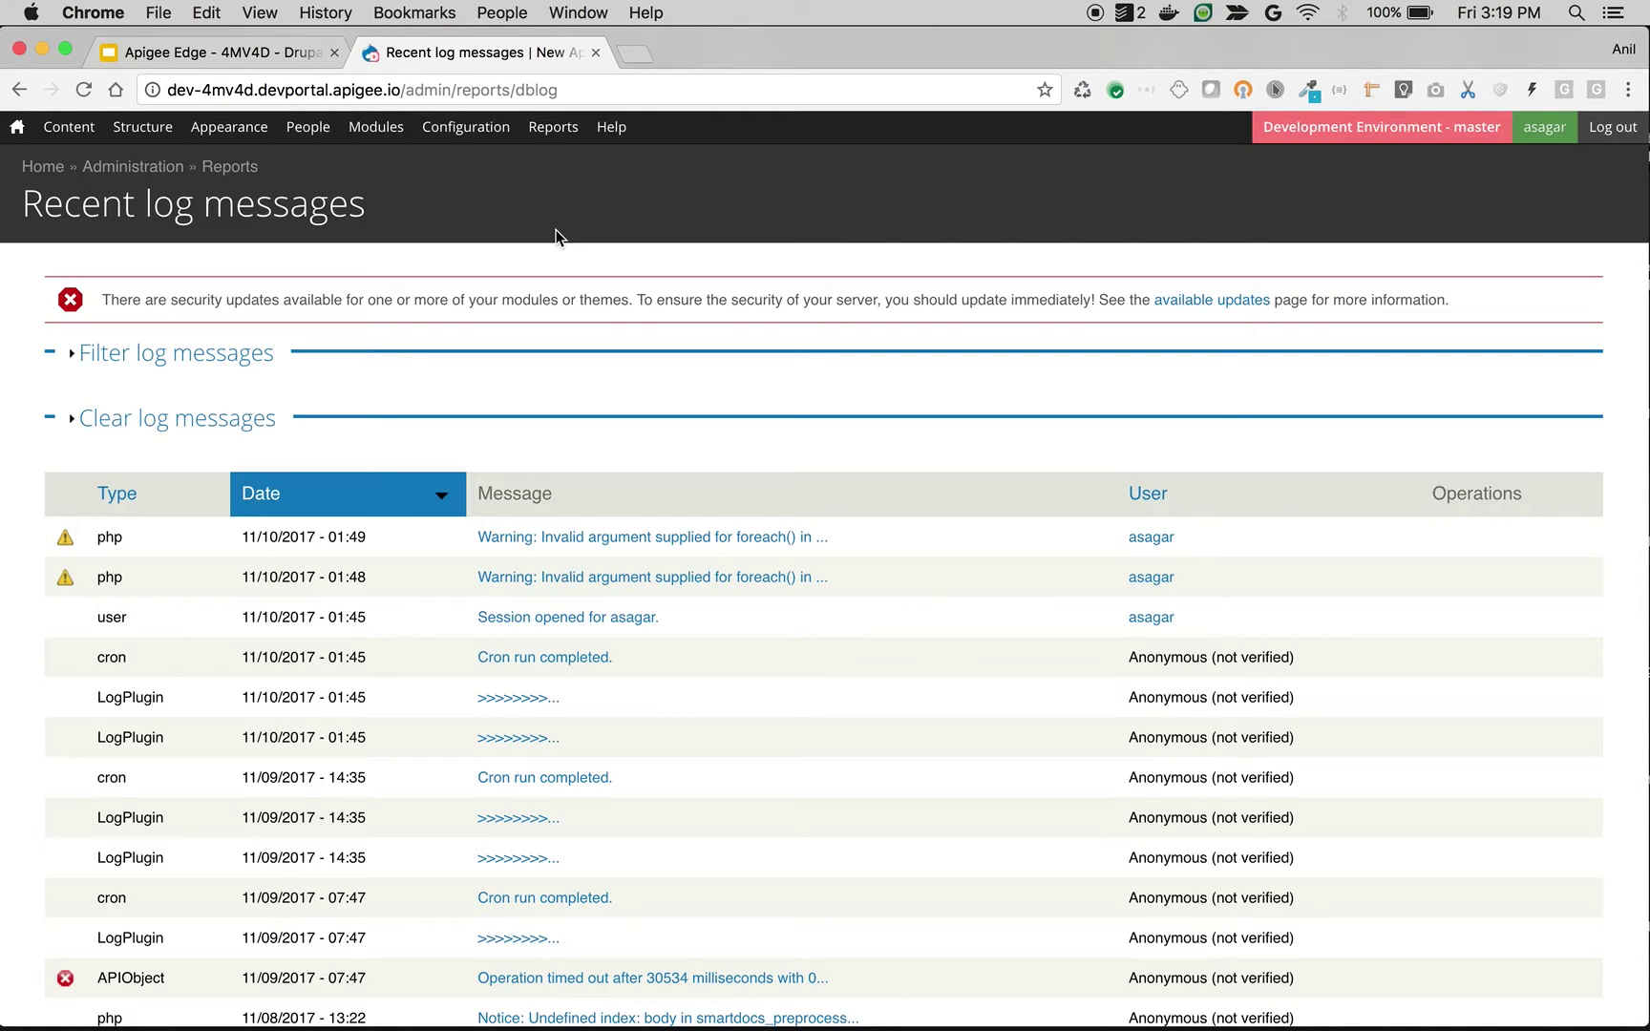
mouse_move(459, 128)
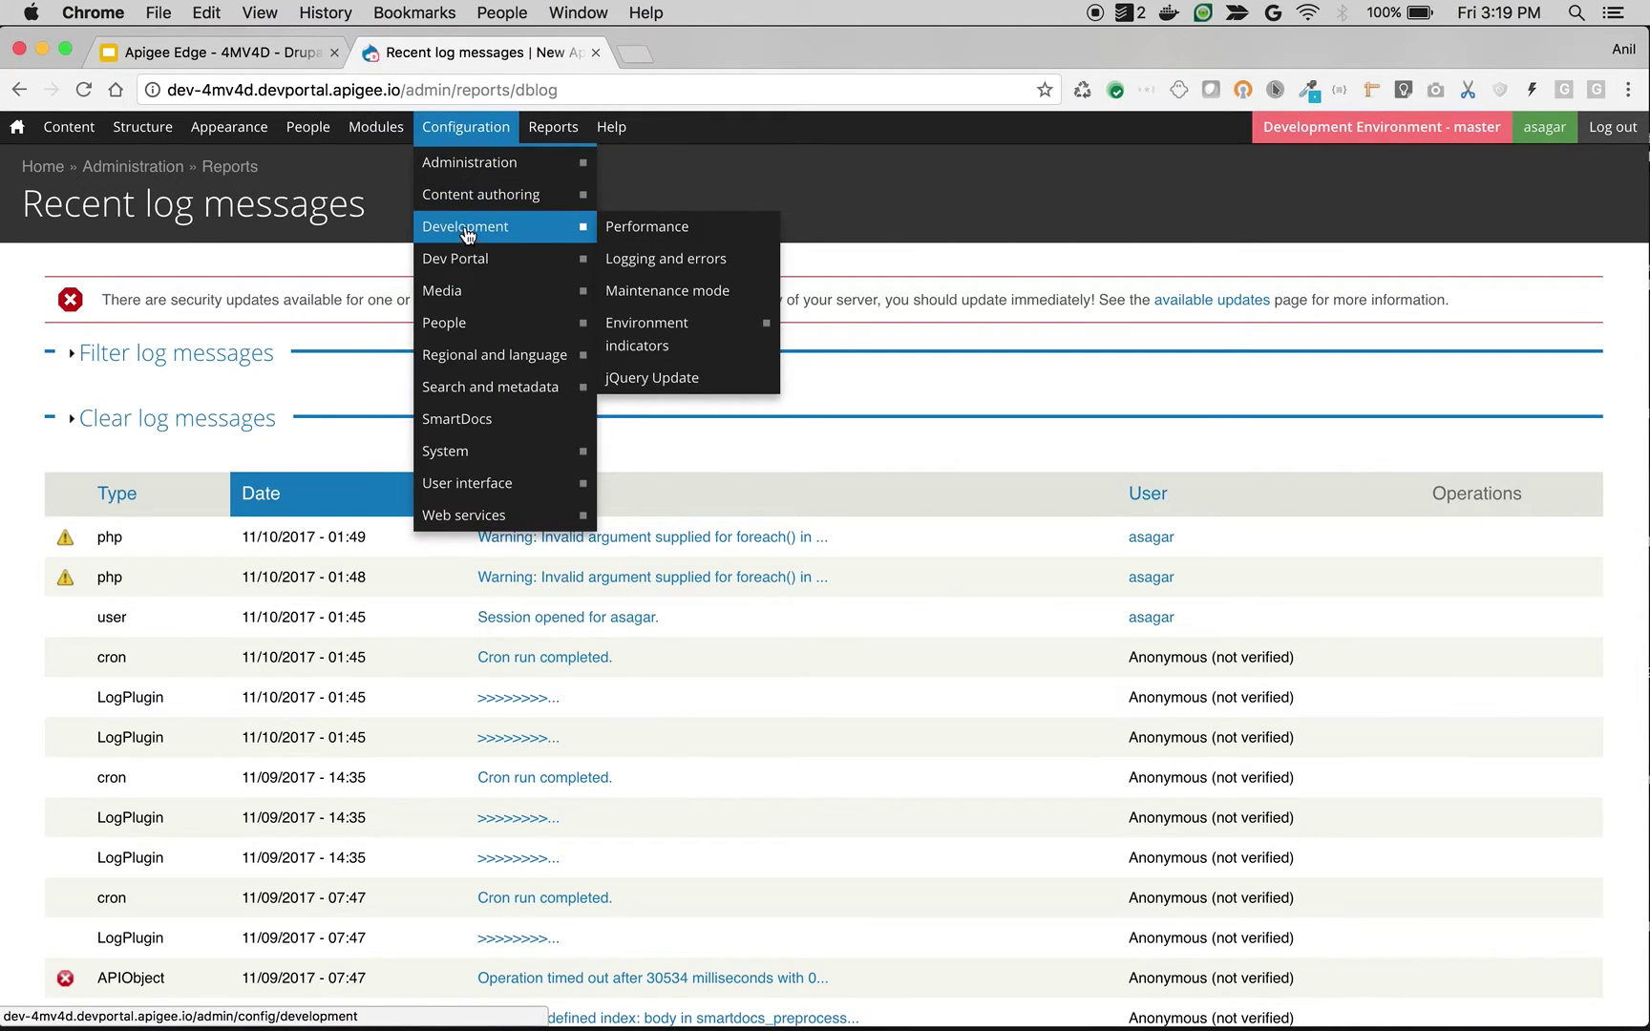
Step: Re-run Test Connection in the Dev Portal settings and confirm Connection Successful
left_click(471, 256)
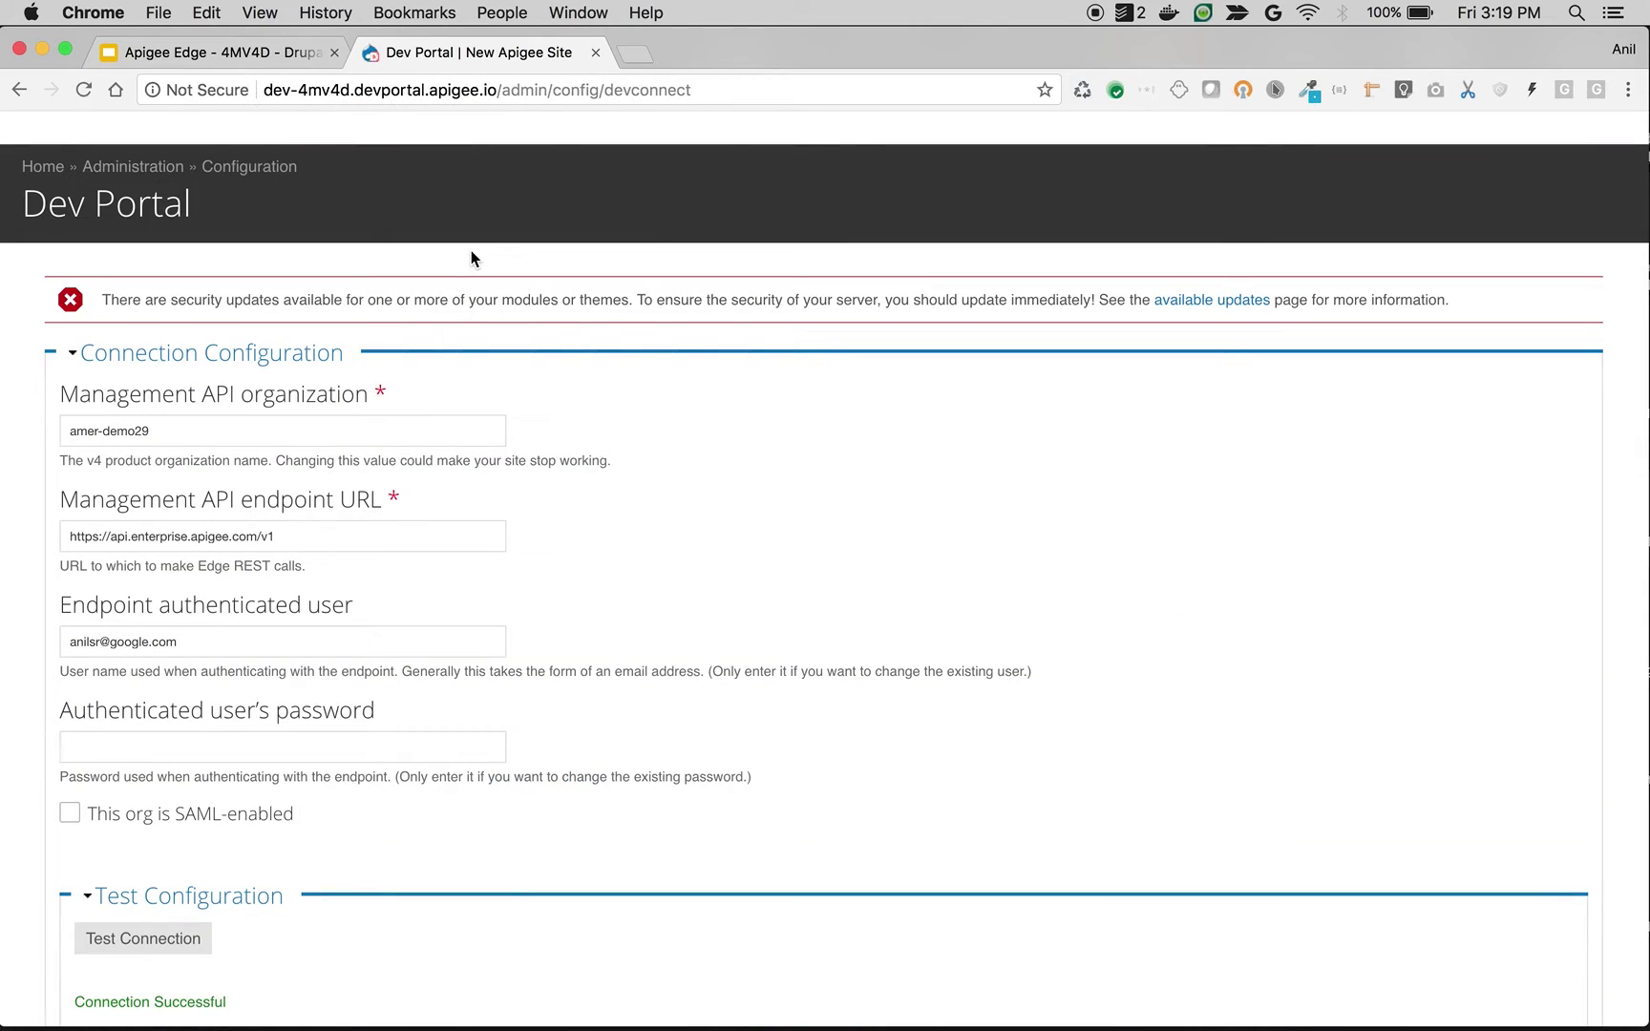
scroll(396, 393, "down", 2)
scroll(395, 396, "down", 1)
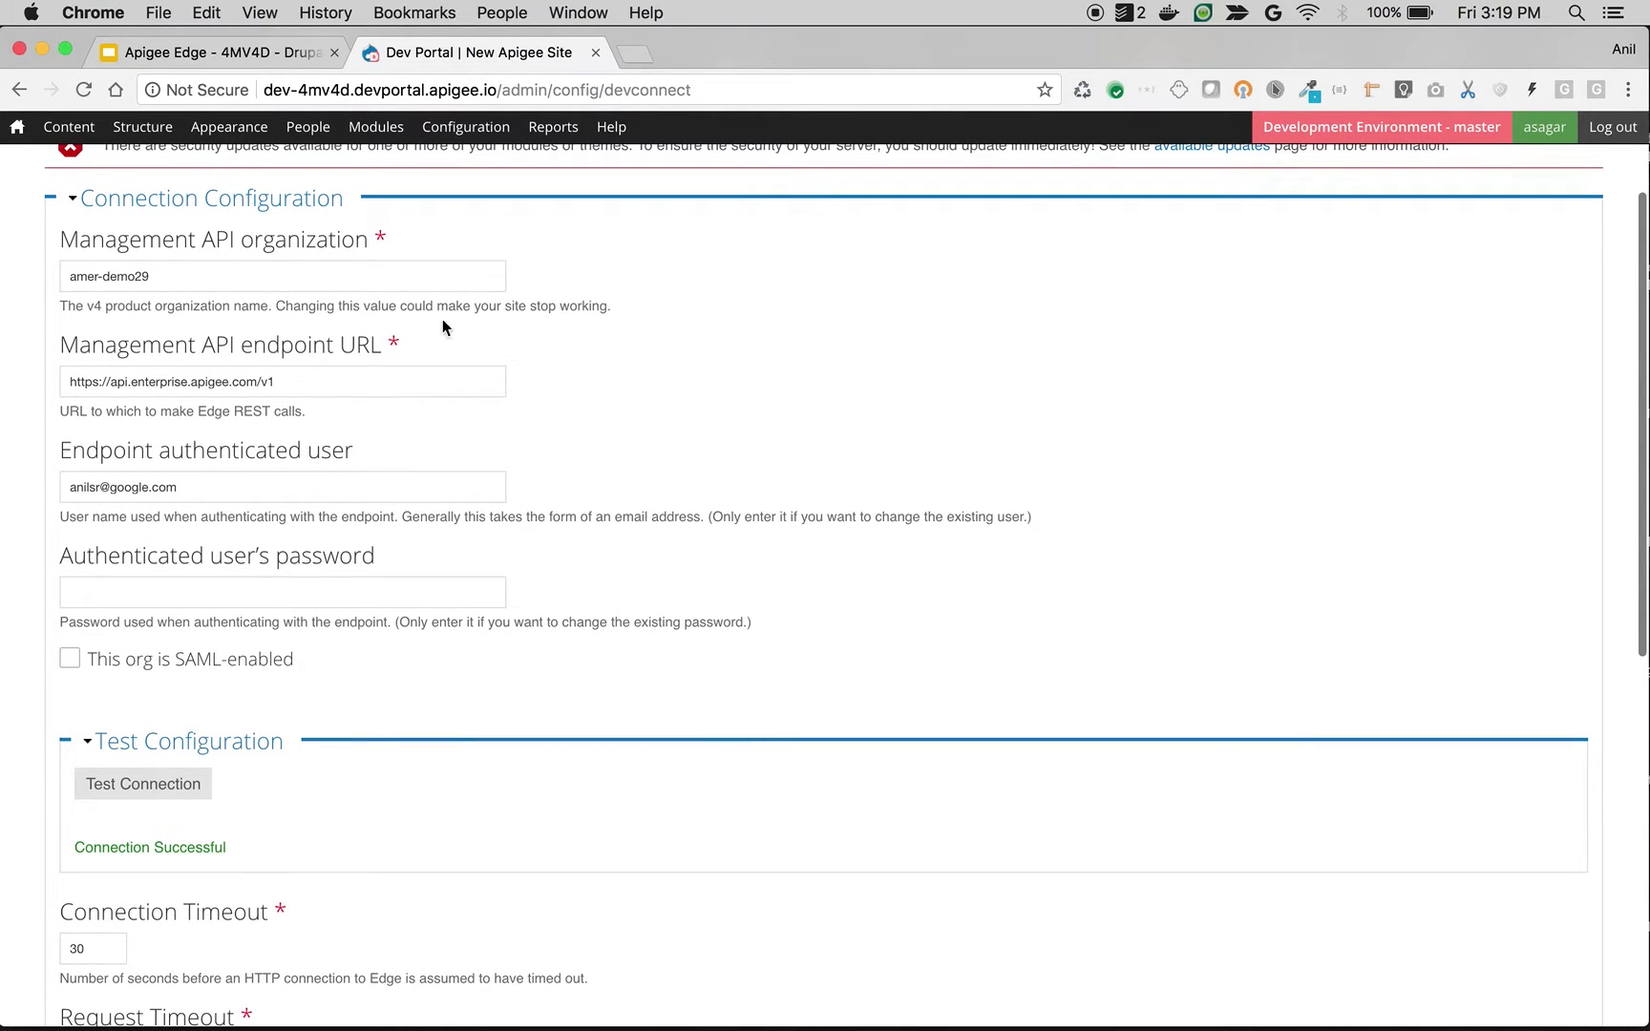
scroll(396, 534, "down", 4)
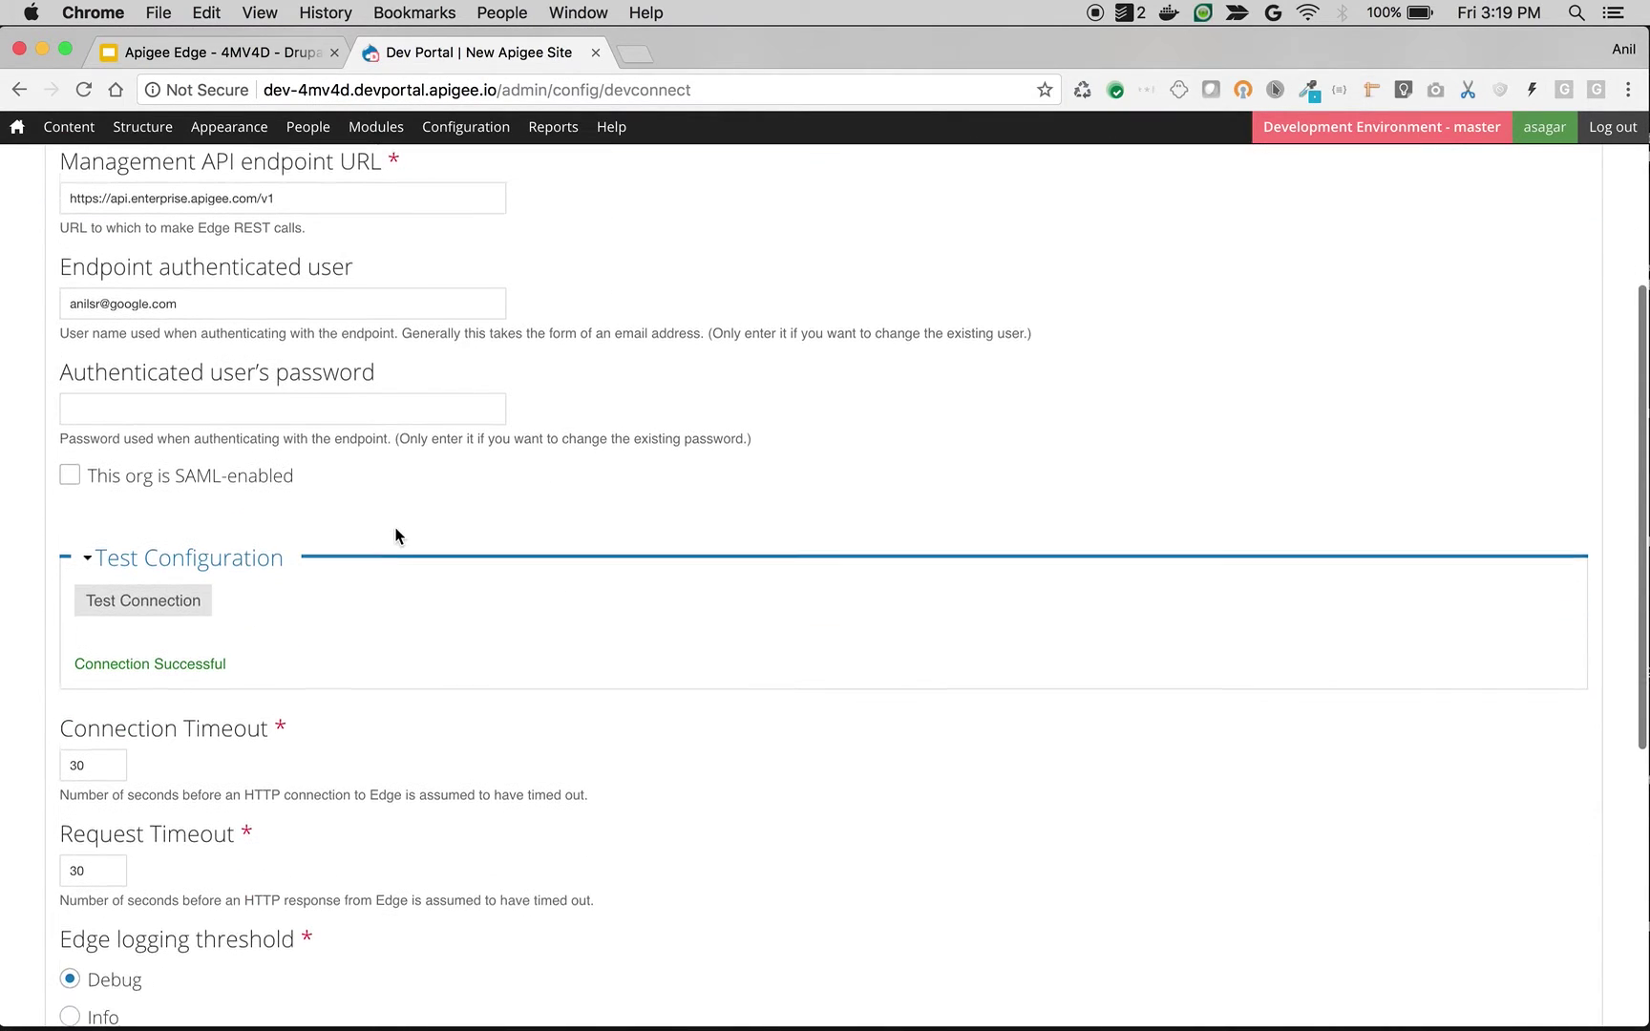
left_click(164, 594)
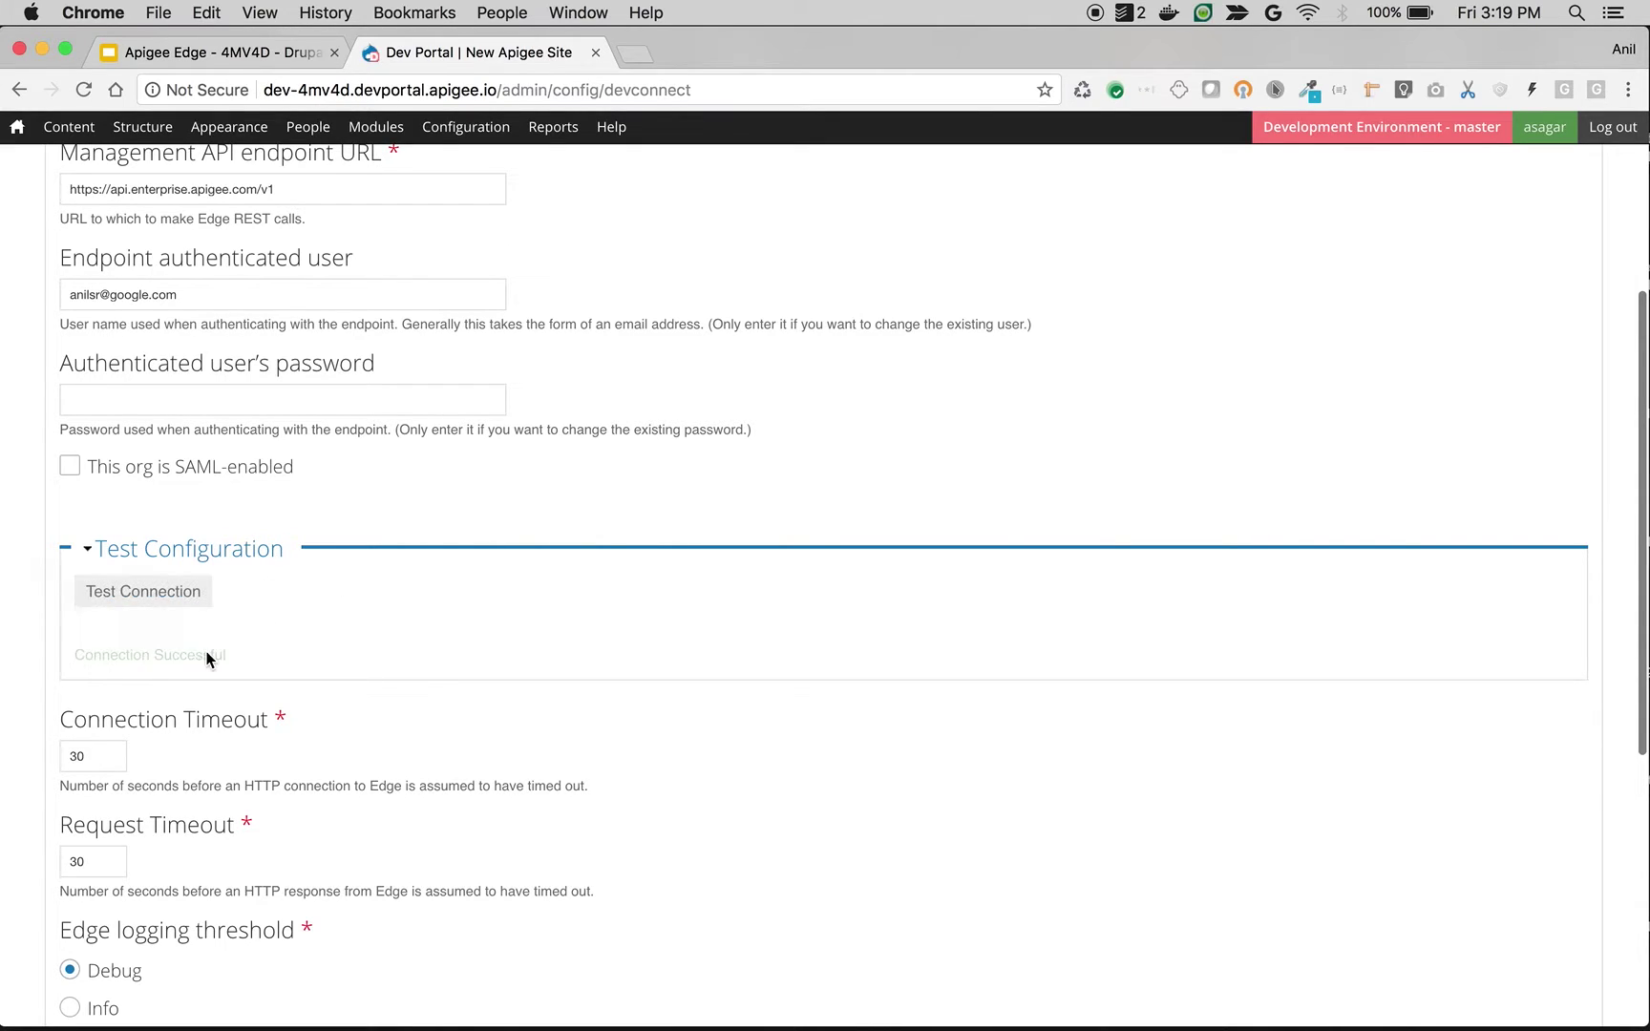
left_click_drag(76, 648, 227, 649)
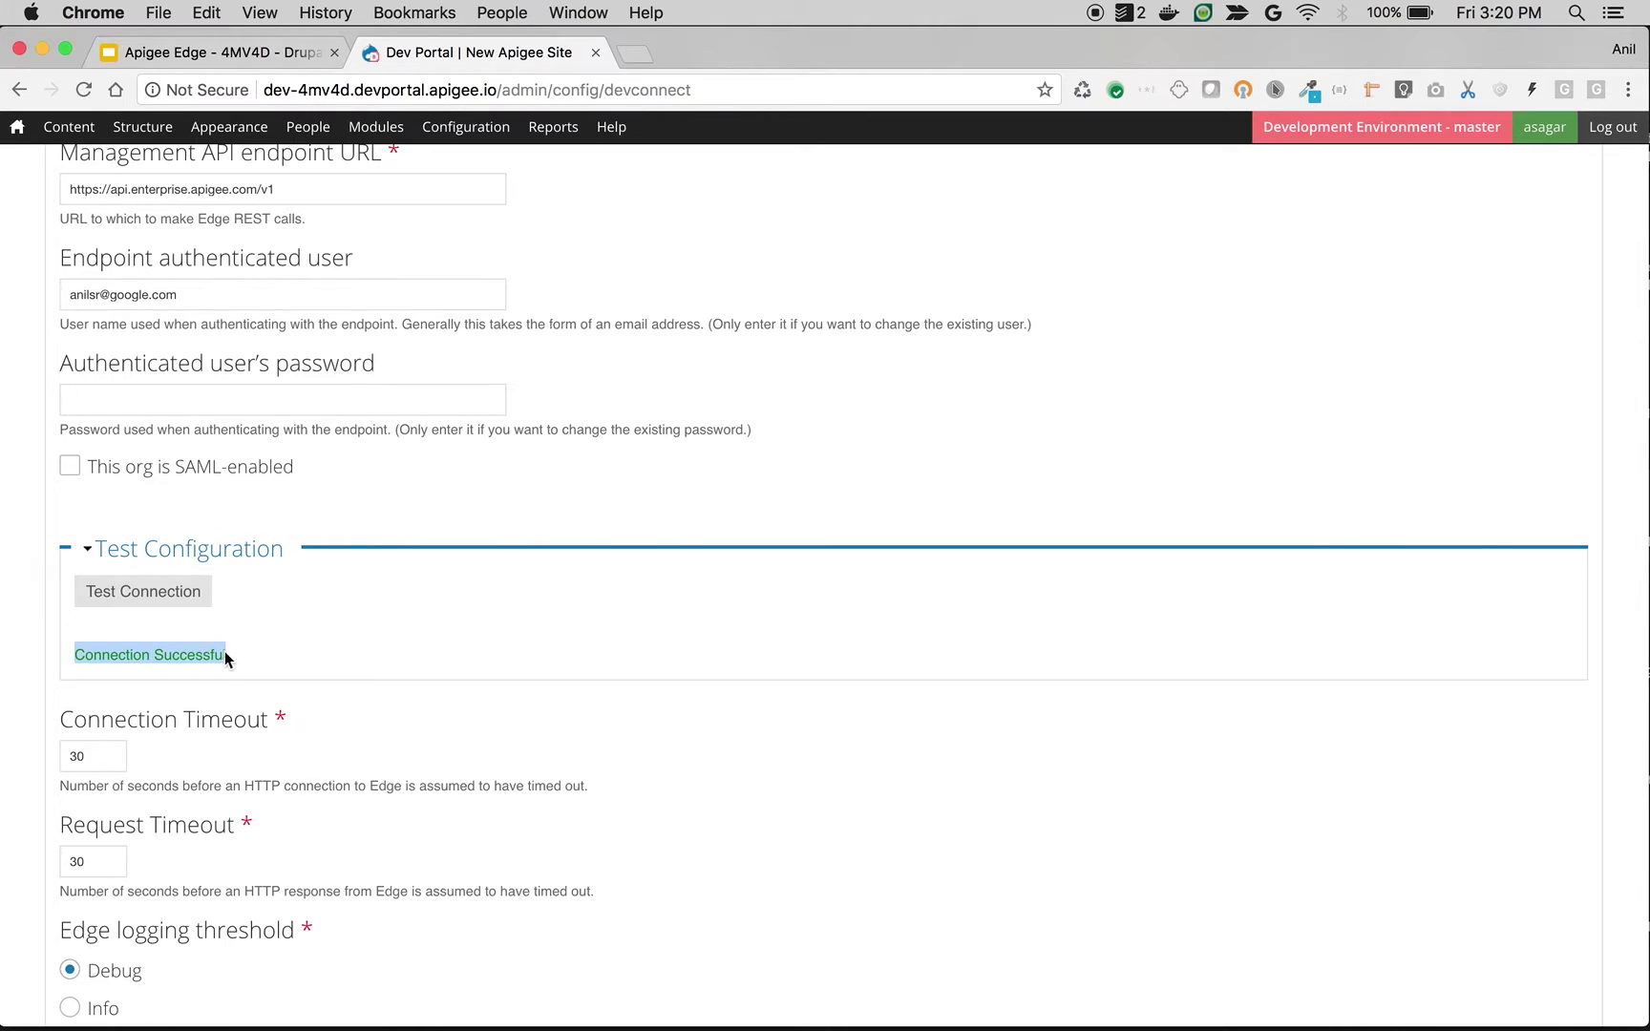
scroll(219, 416, "up", 3)
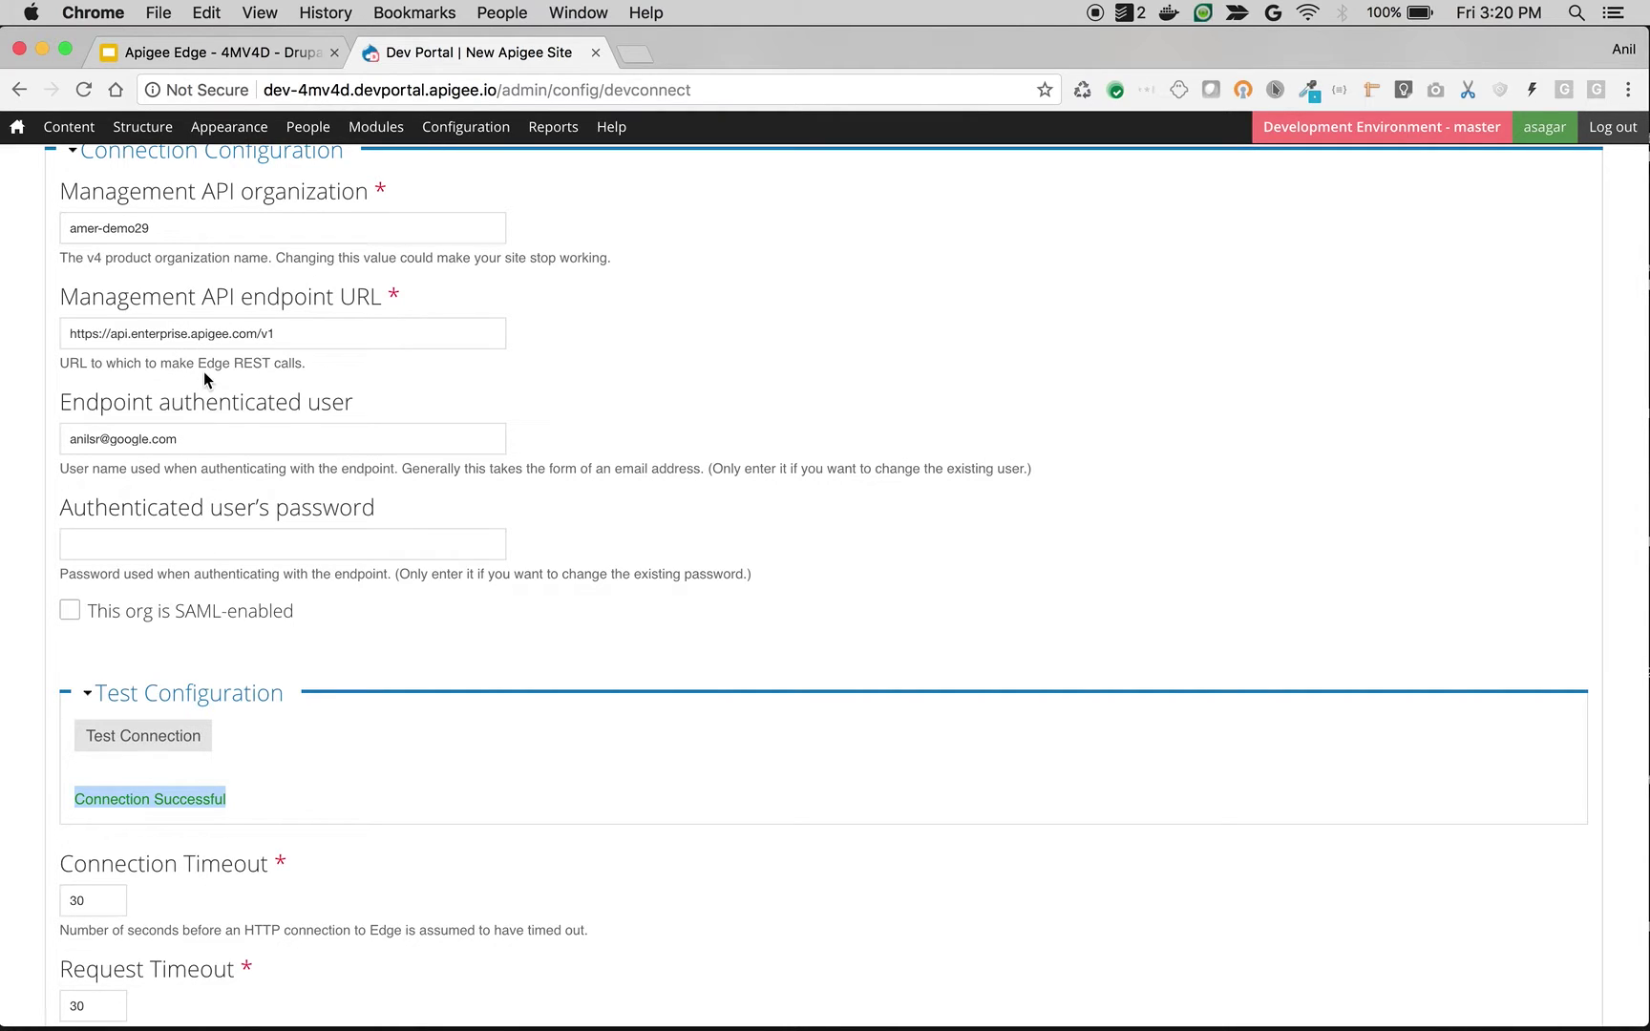
scroll(207, 520, "down", 6)
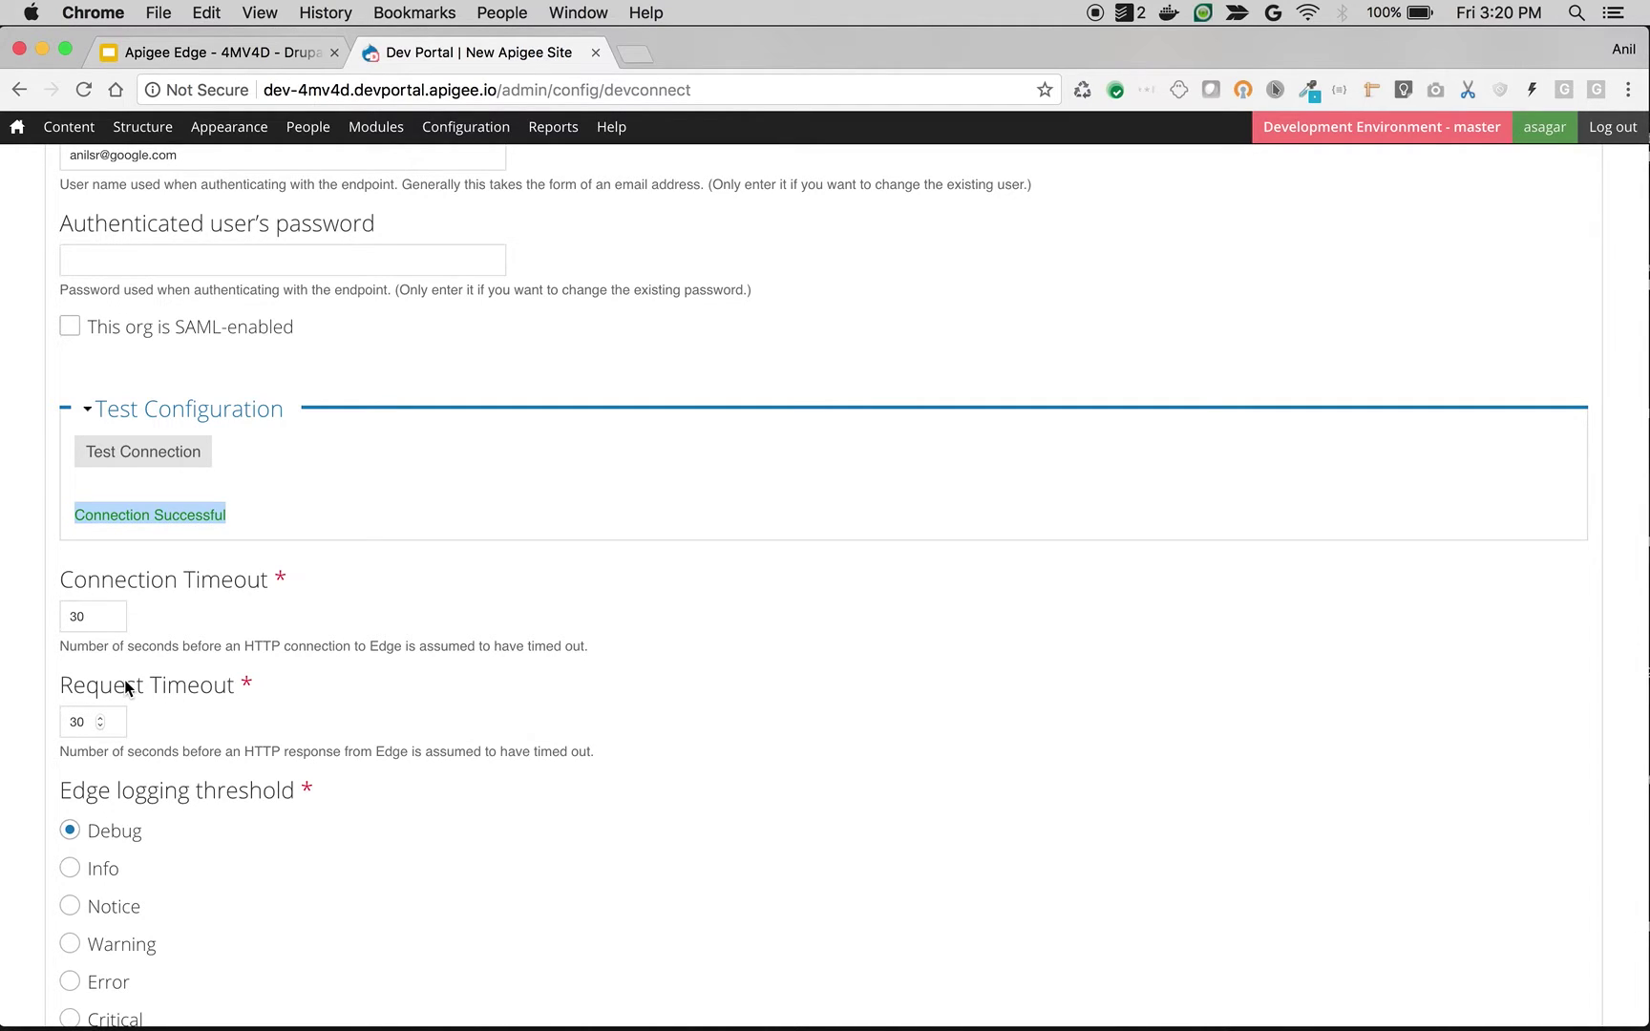
scroll(126, 685, "down", 5)
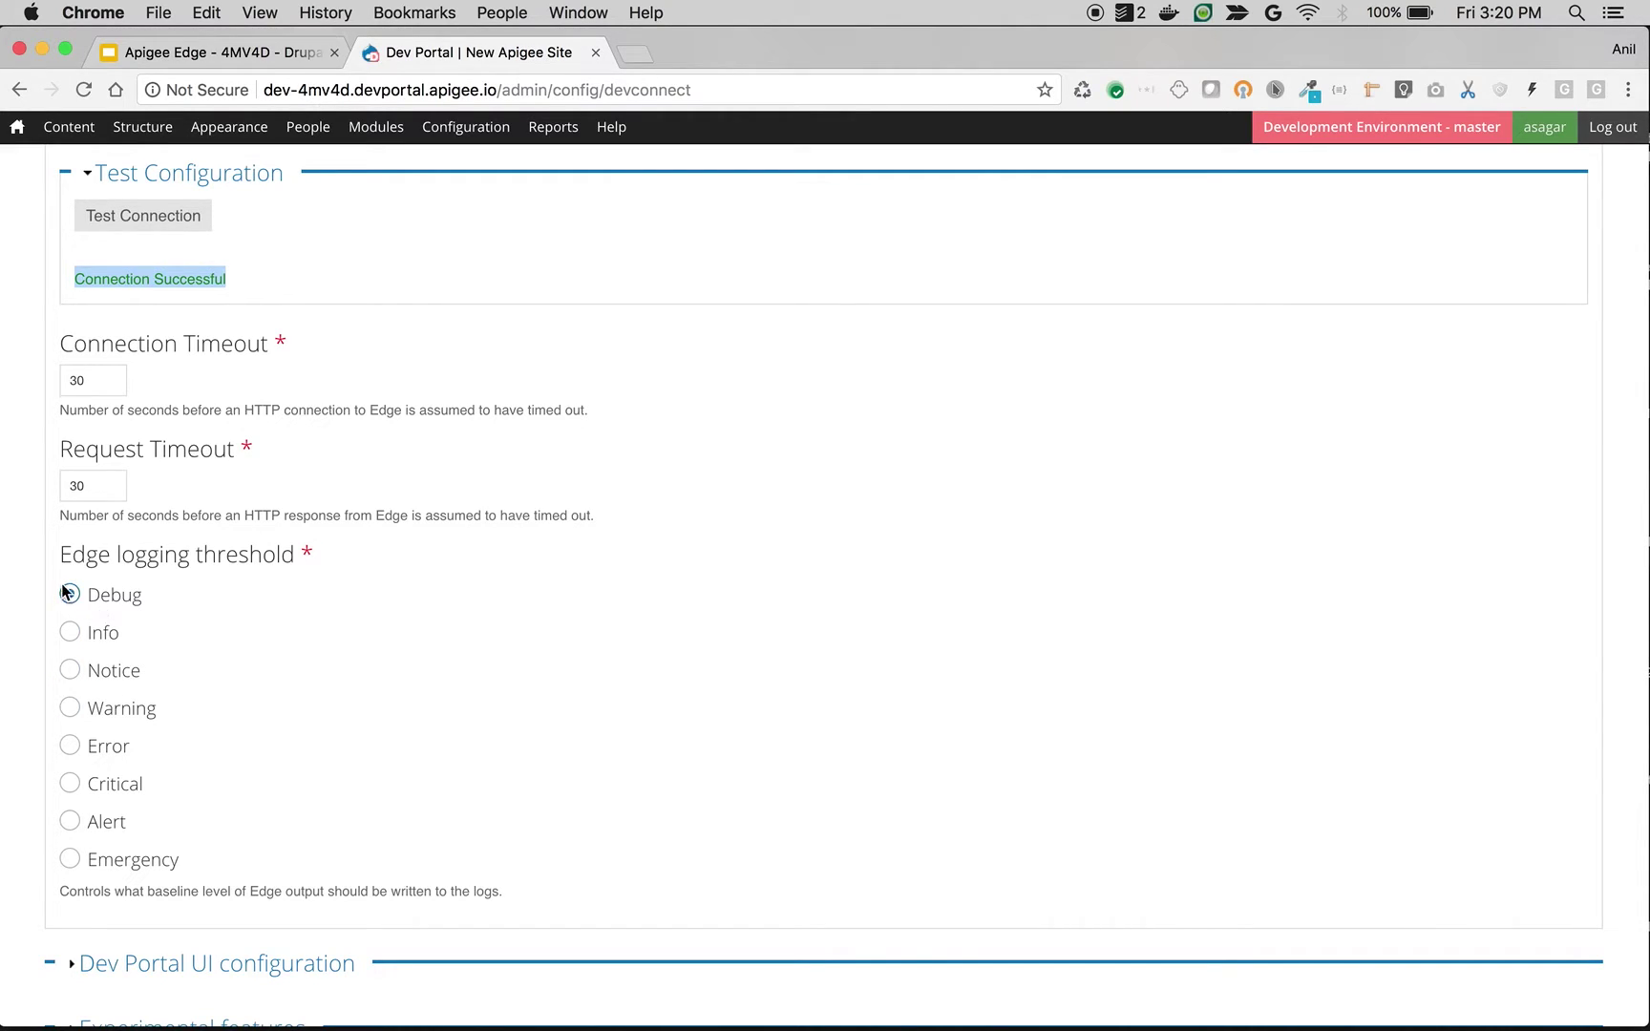
Step: Return to Recent log messages, copy the portal domain, and start a new incognito window
mouse_move(553, 127)
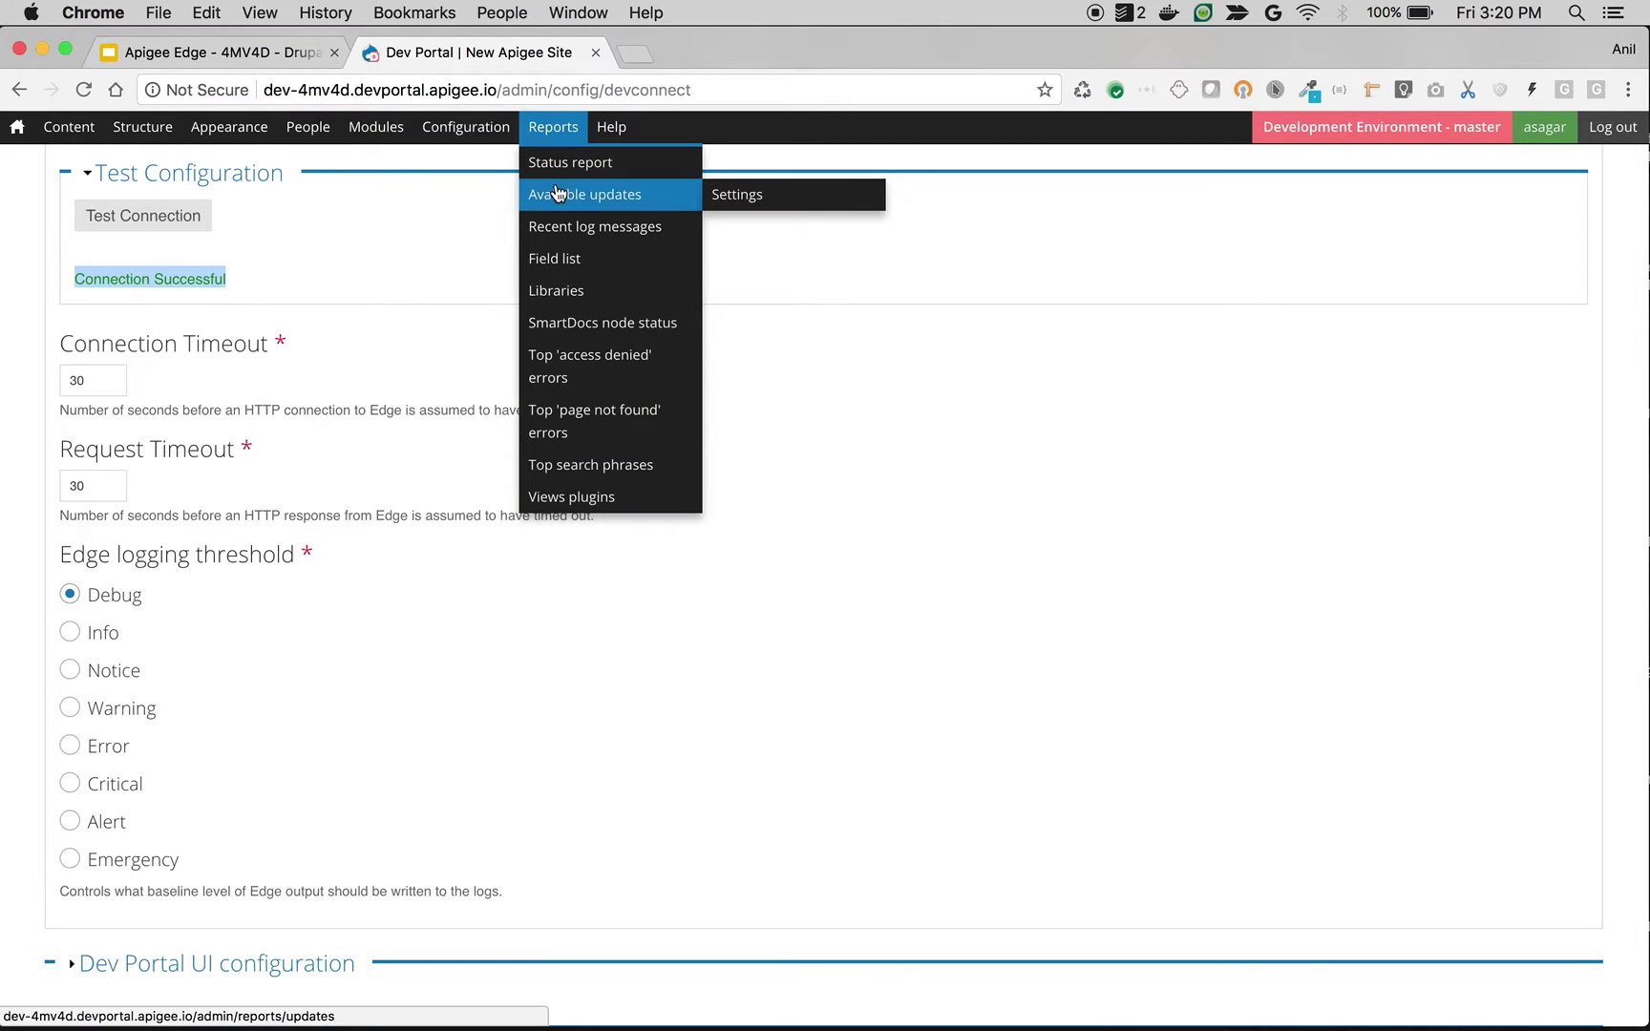
left_click(567, 234)
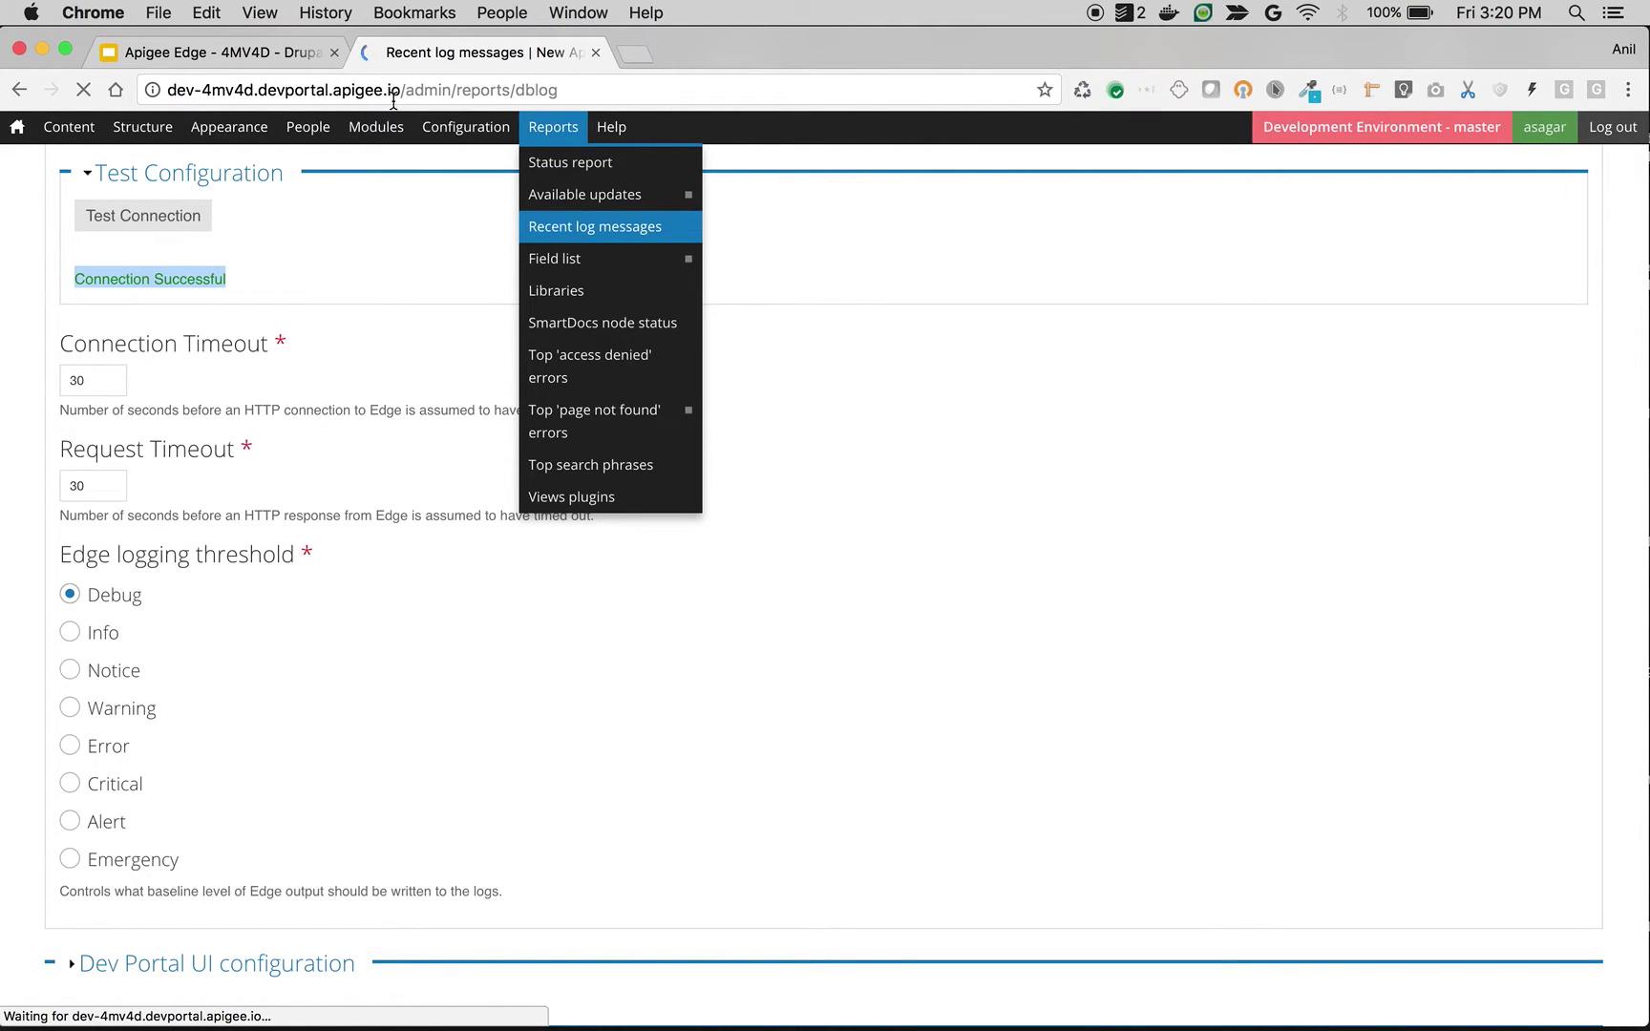
left_click_drag(401, 89, 153, 91)
key("super+c")
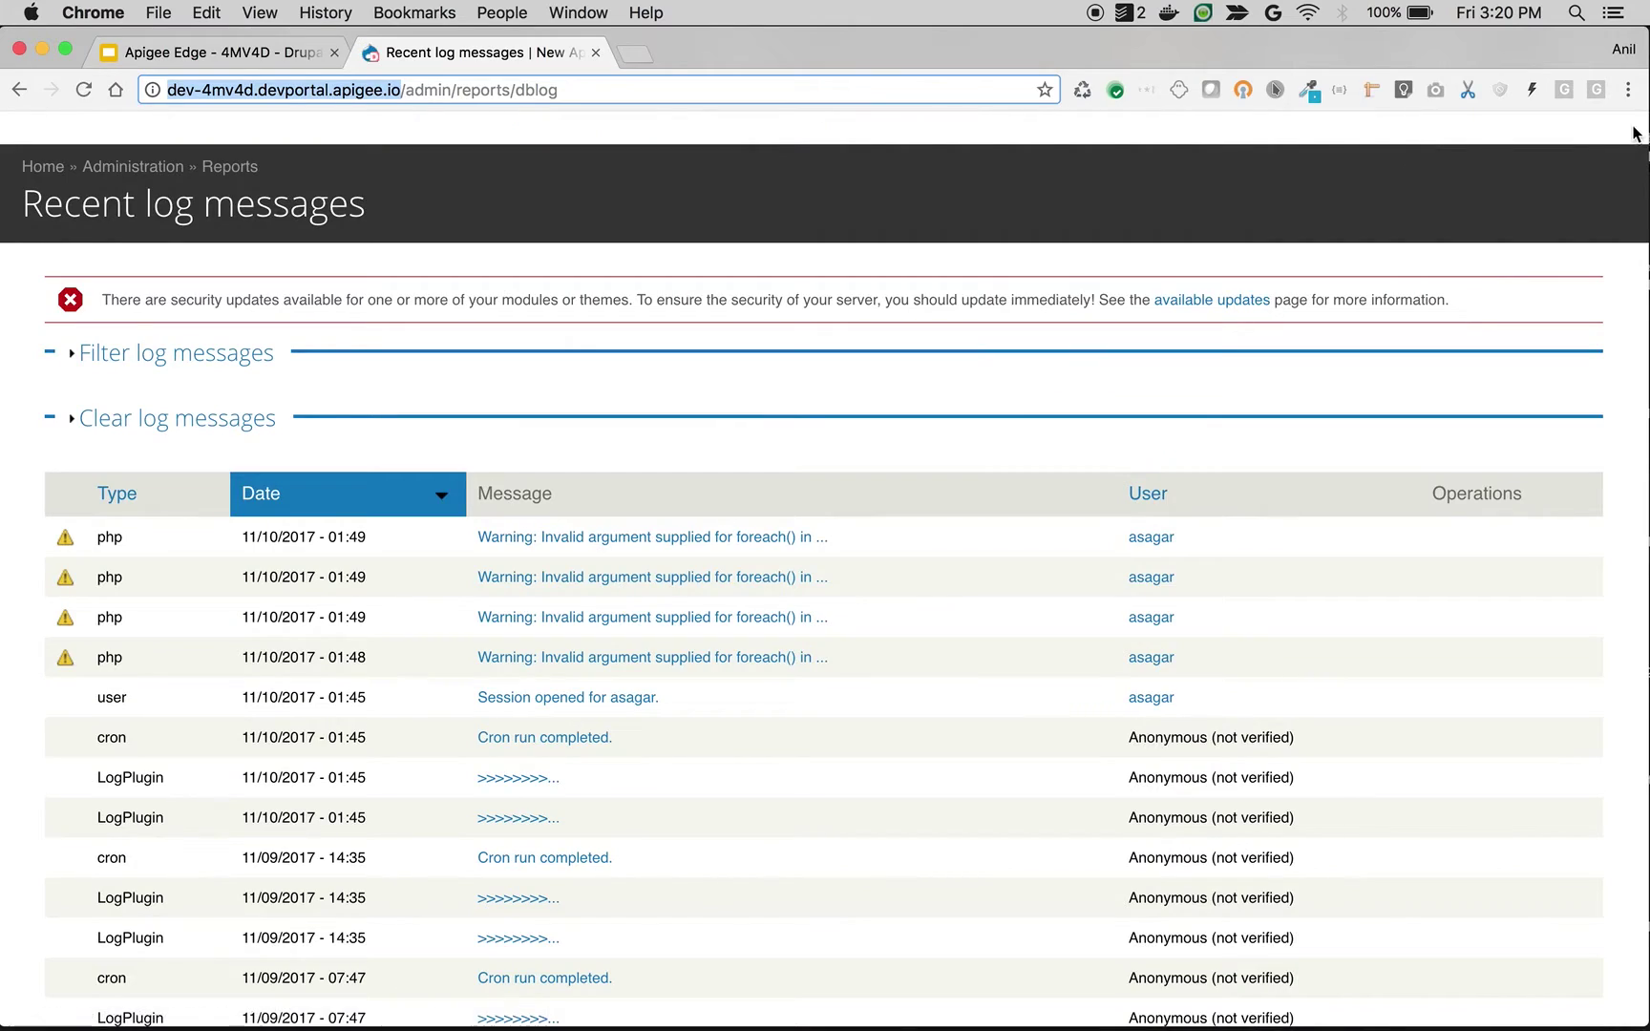
left_click(1628, 90)
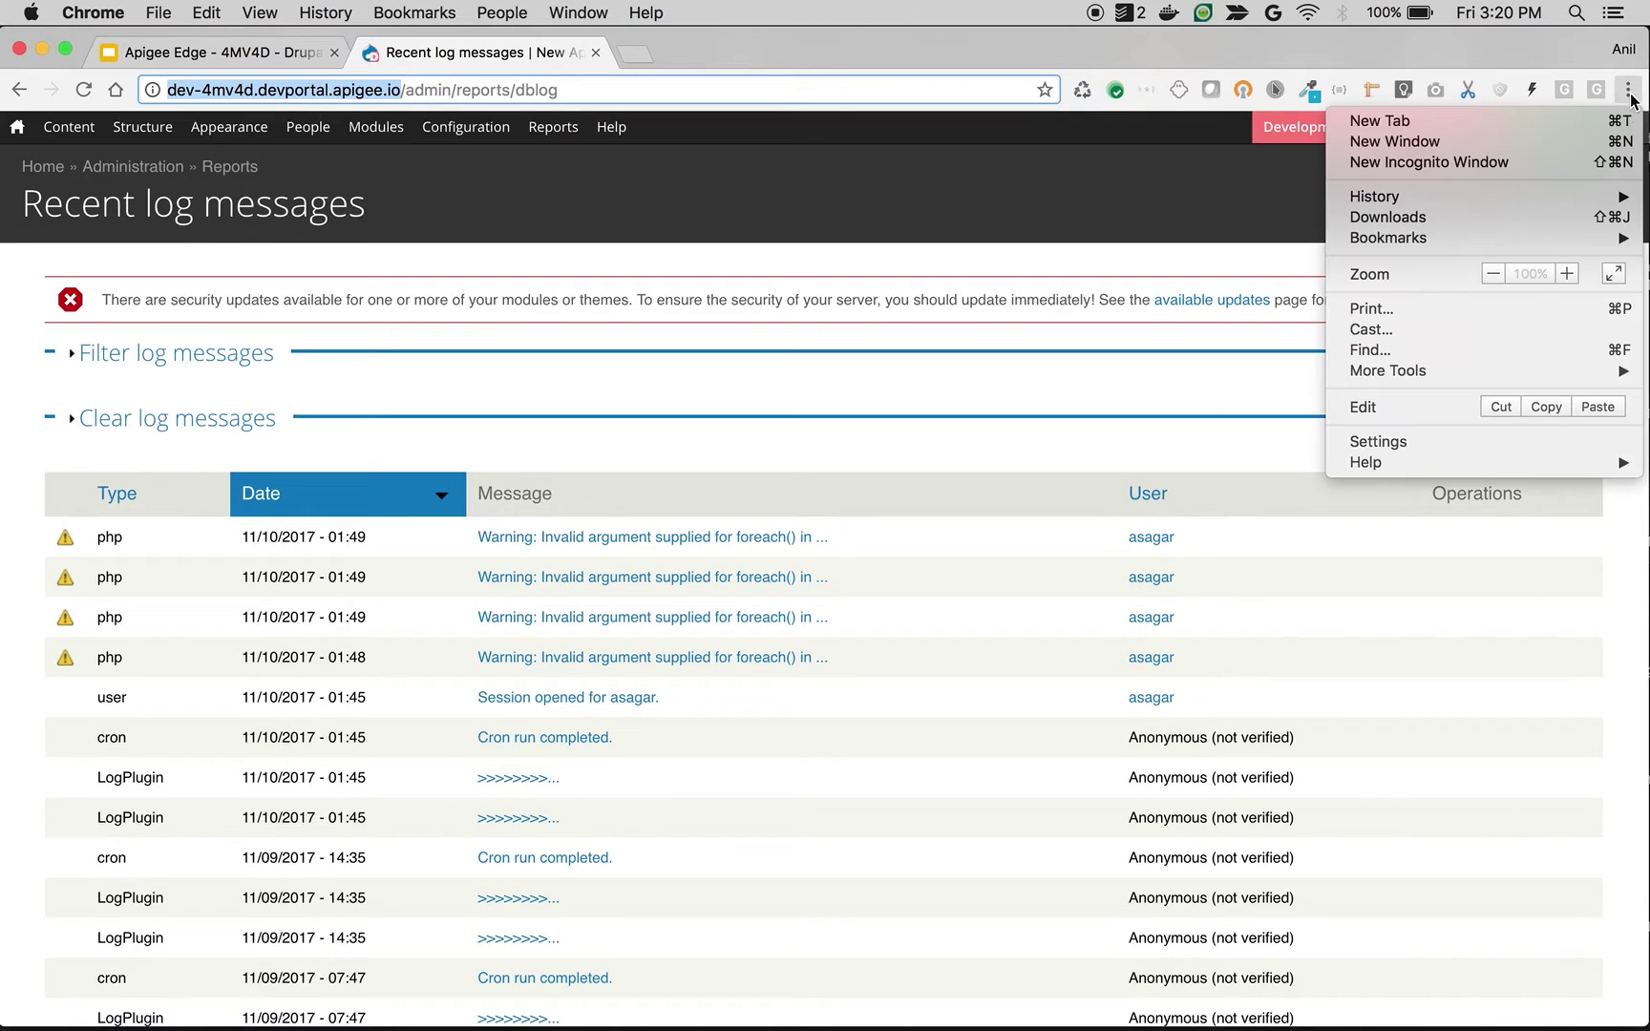
left_click(1547, 165)
Step: Load the copied portal domain in the incognito window and switch between the browser windows
key("super+v")
key("Return")
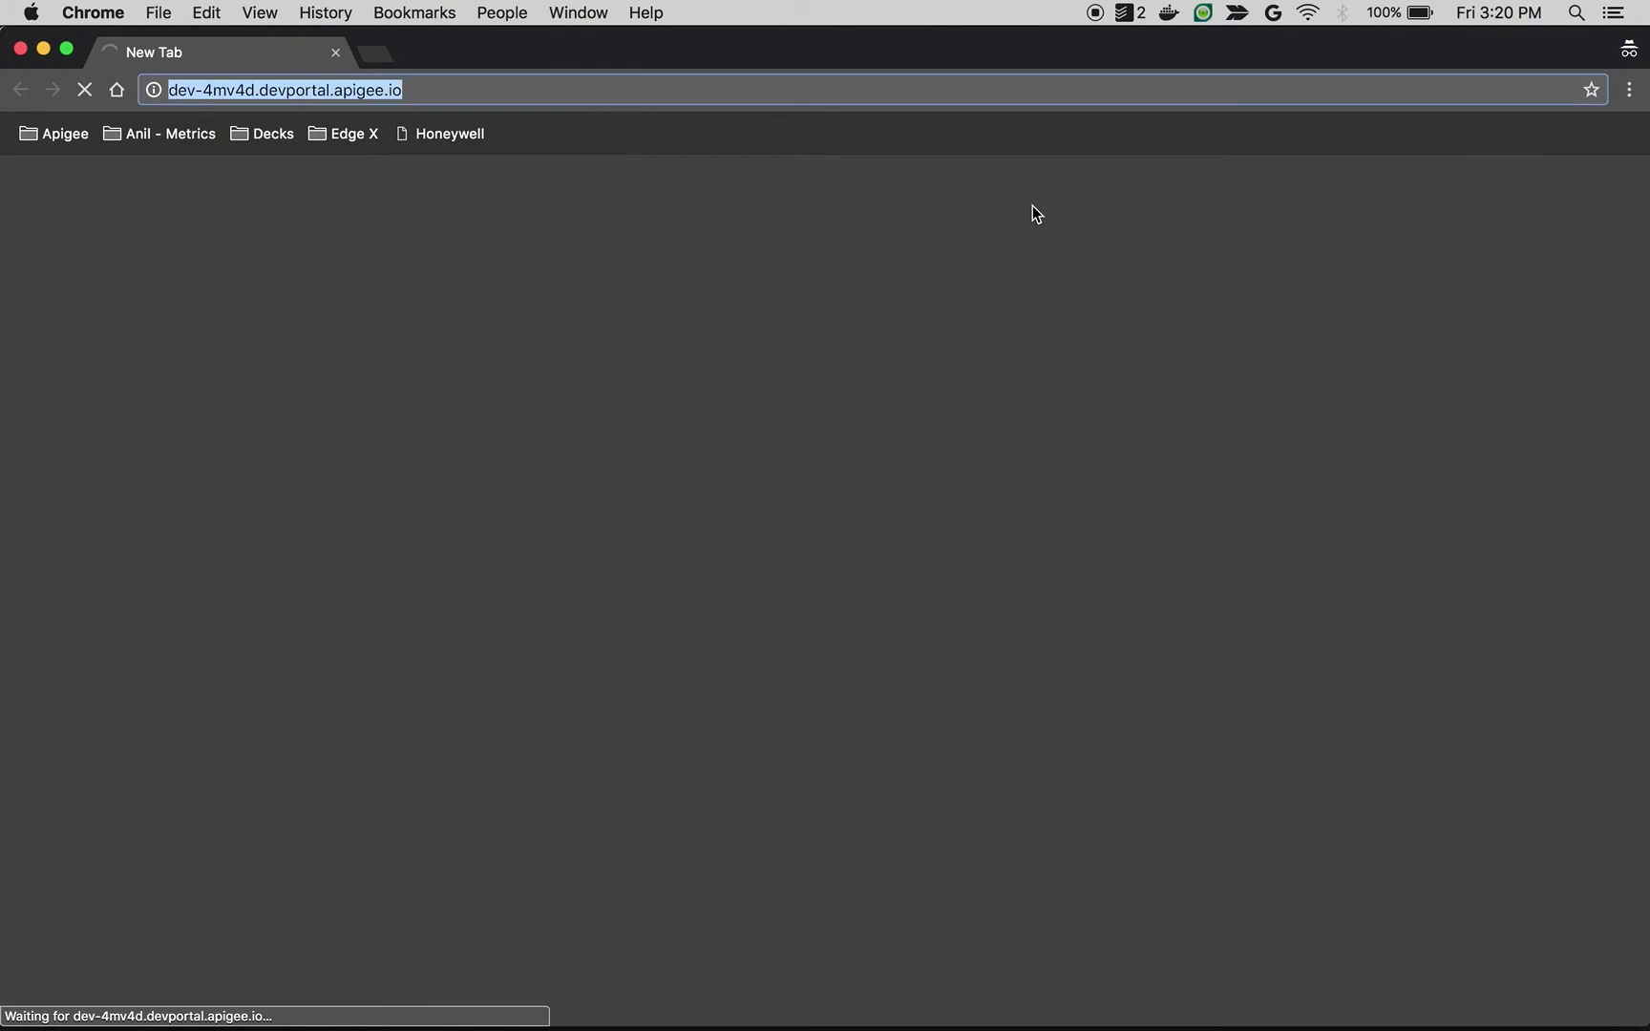
key("super+w")
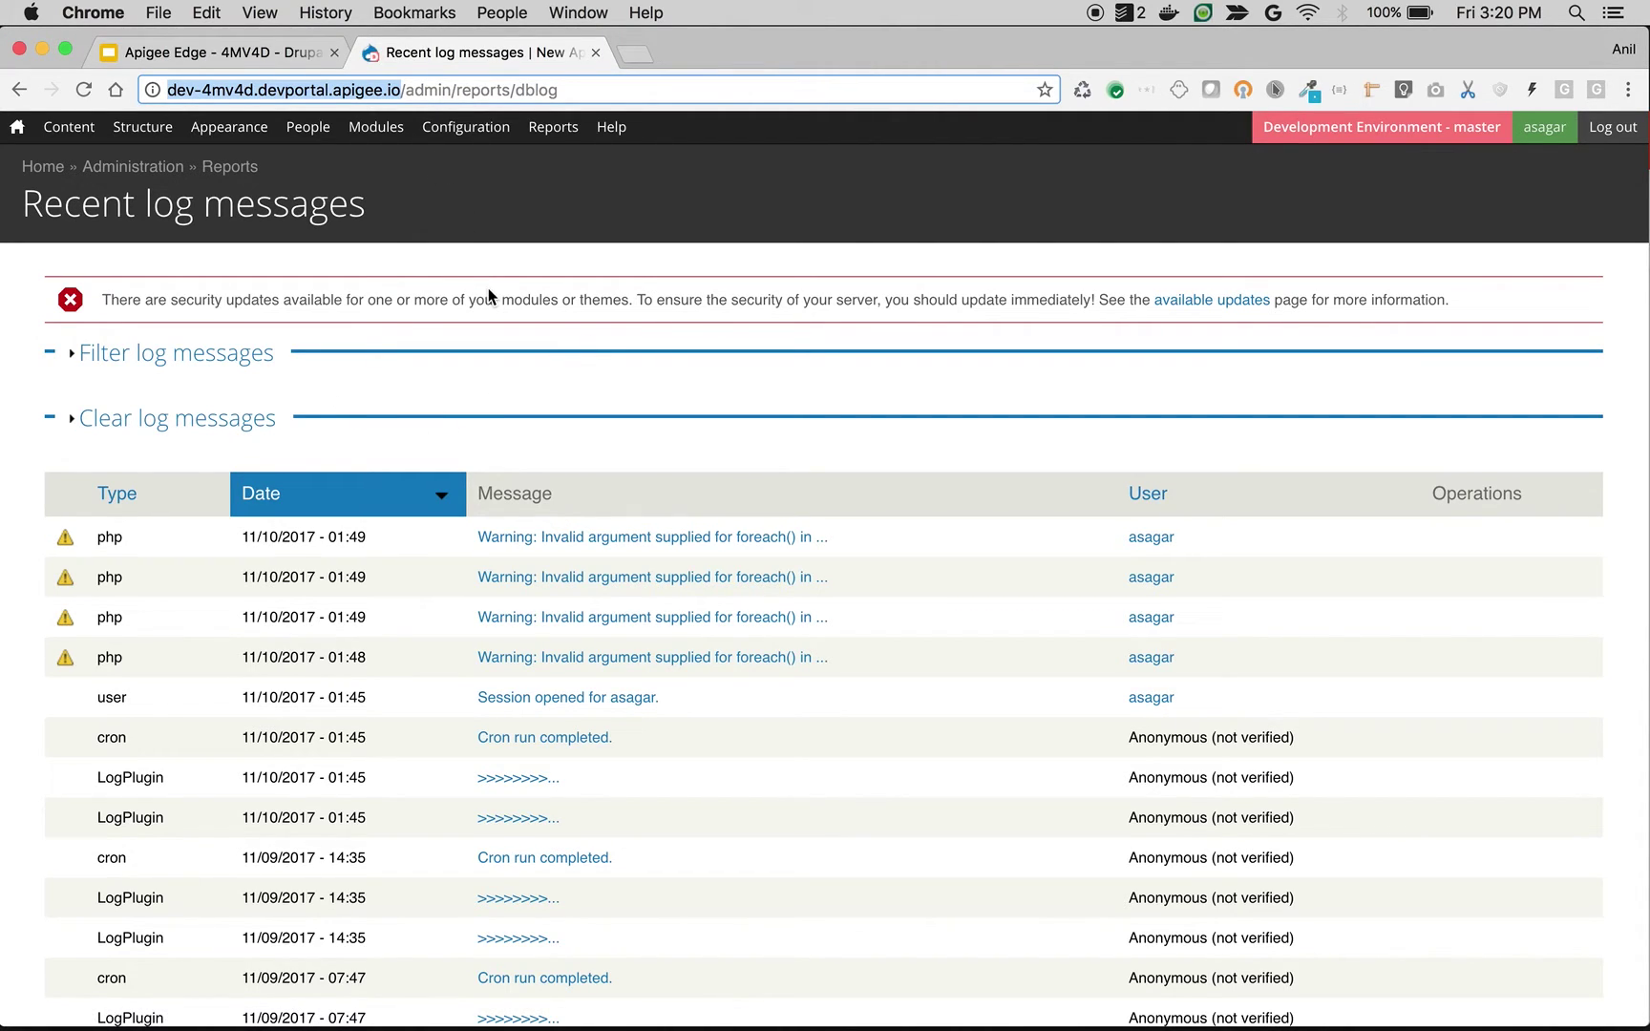
key("super+grave")
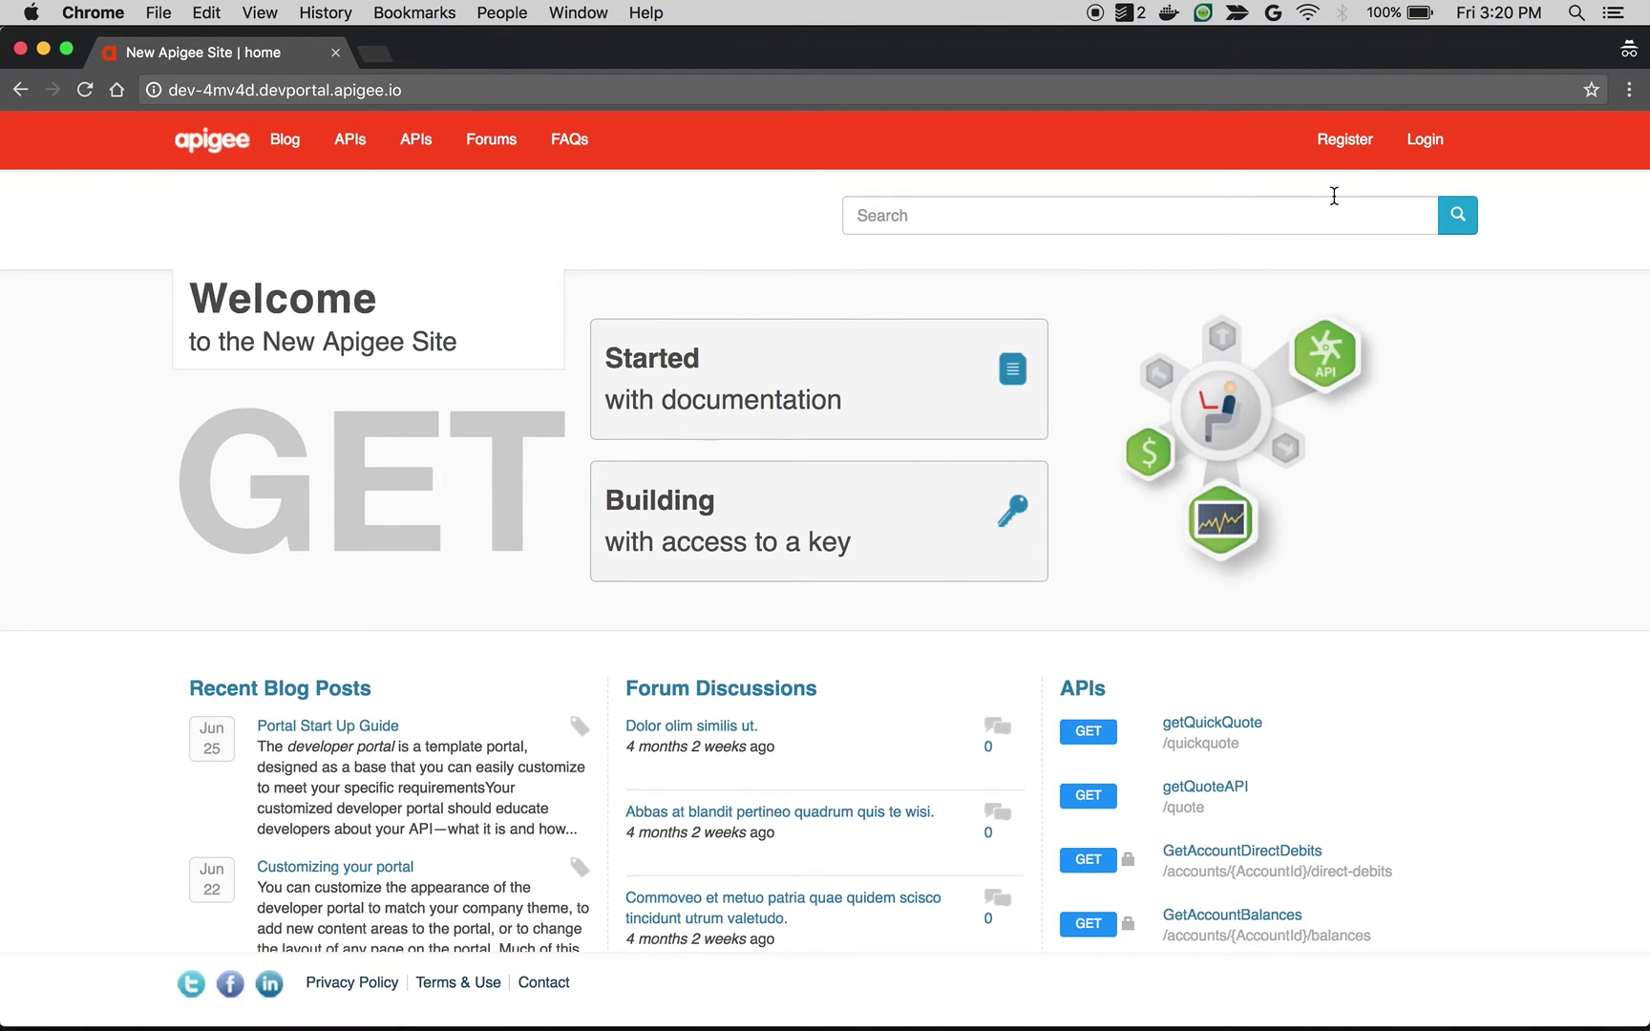
Step: Open the registration form and enter the test developer's first name, last name and username
left_click(1344, 140)
left_click(600, 299)
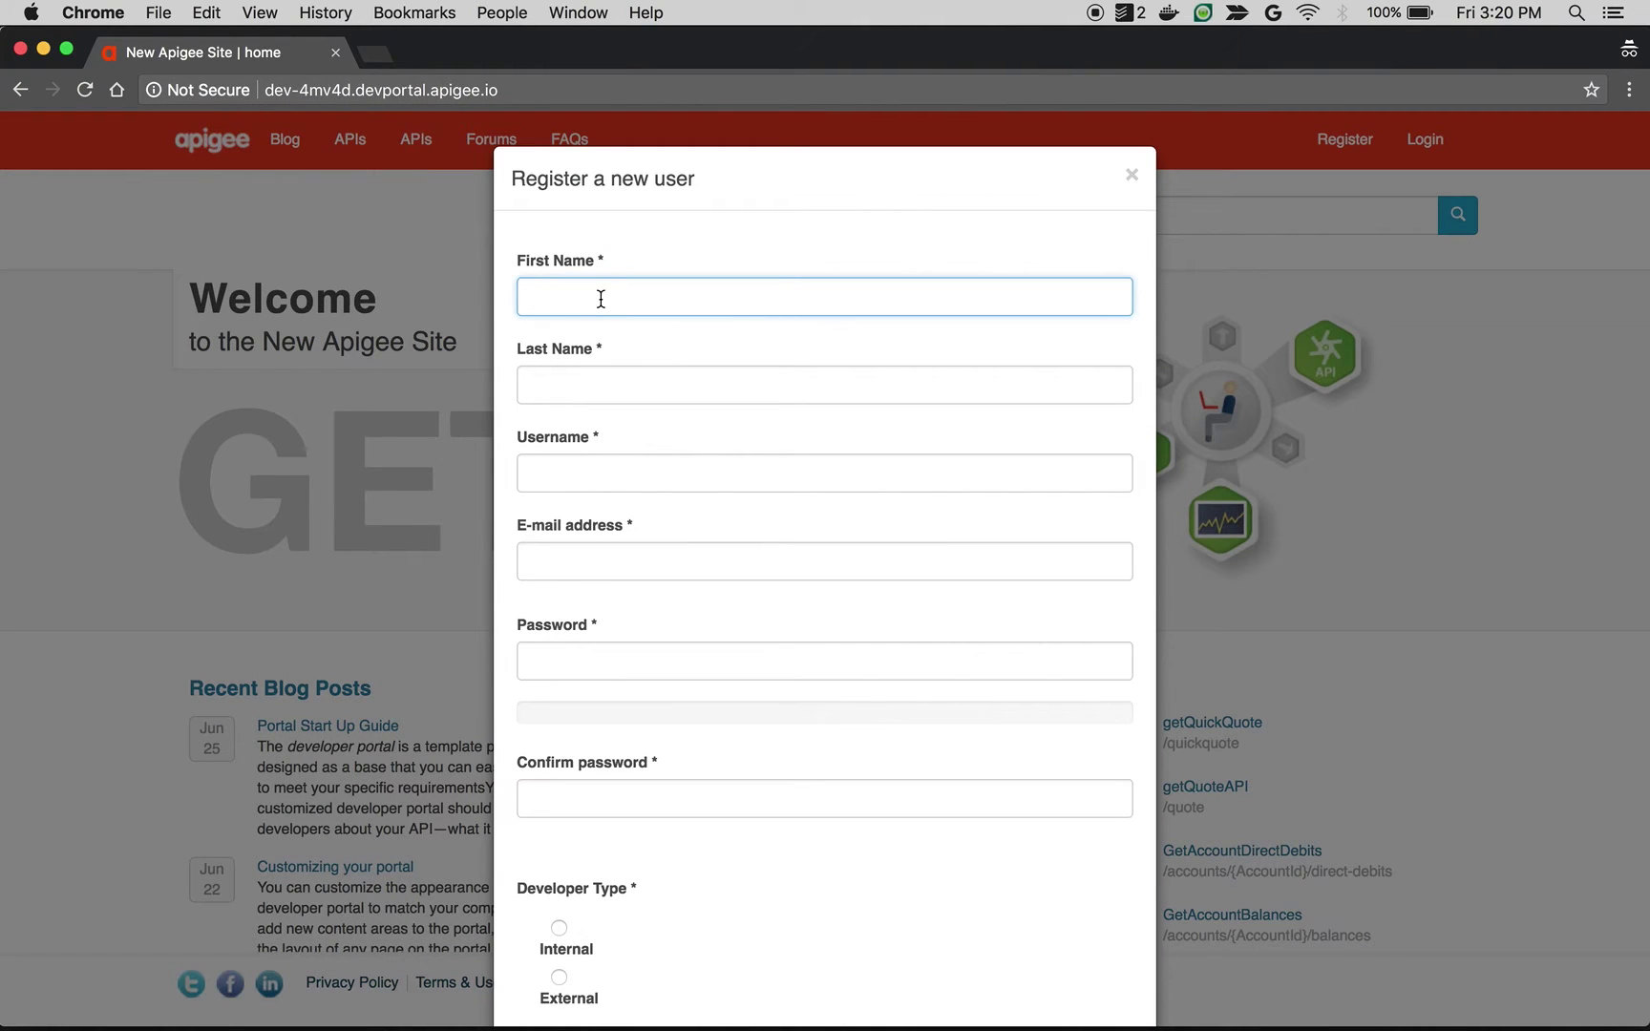
type("Demo")
key("Tab")
type("Last")
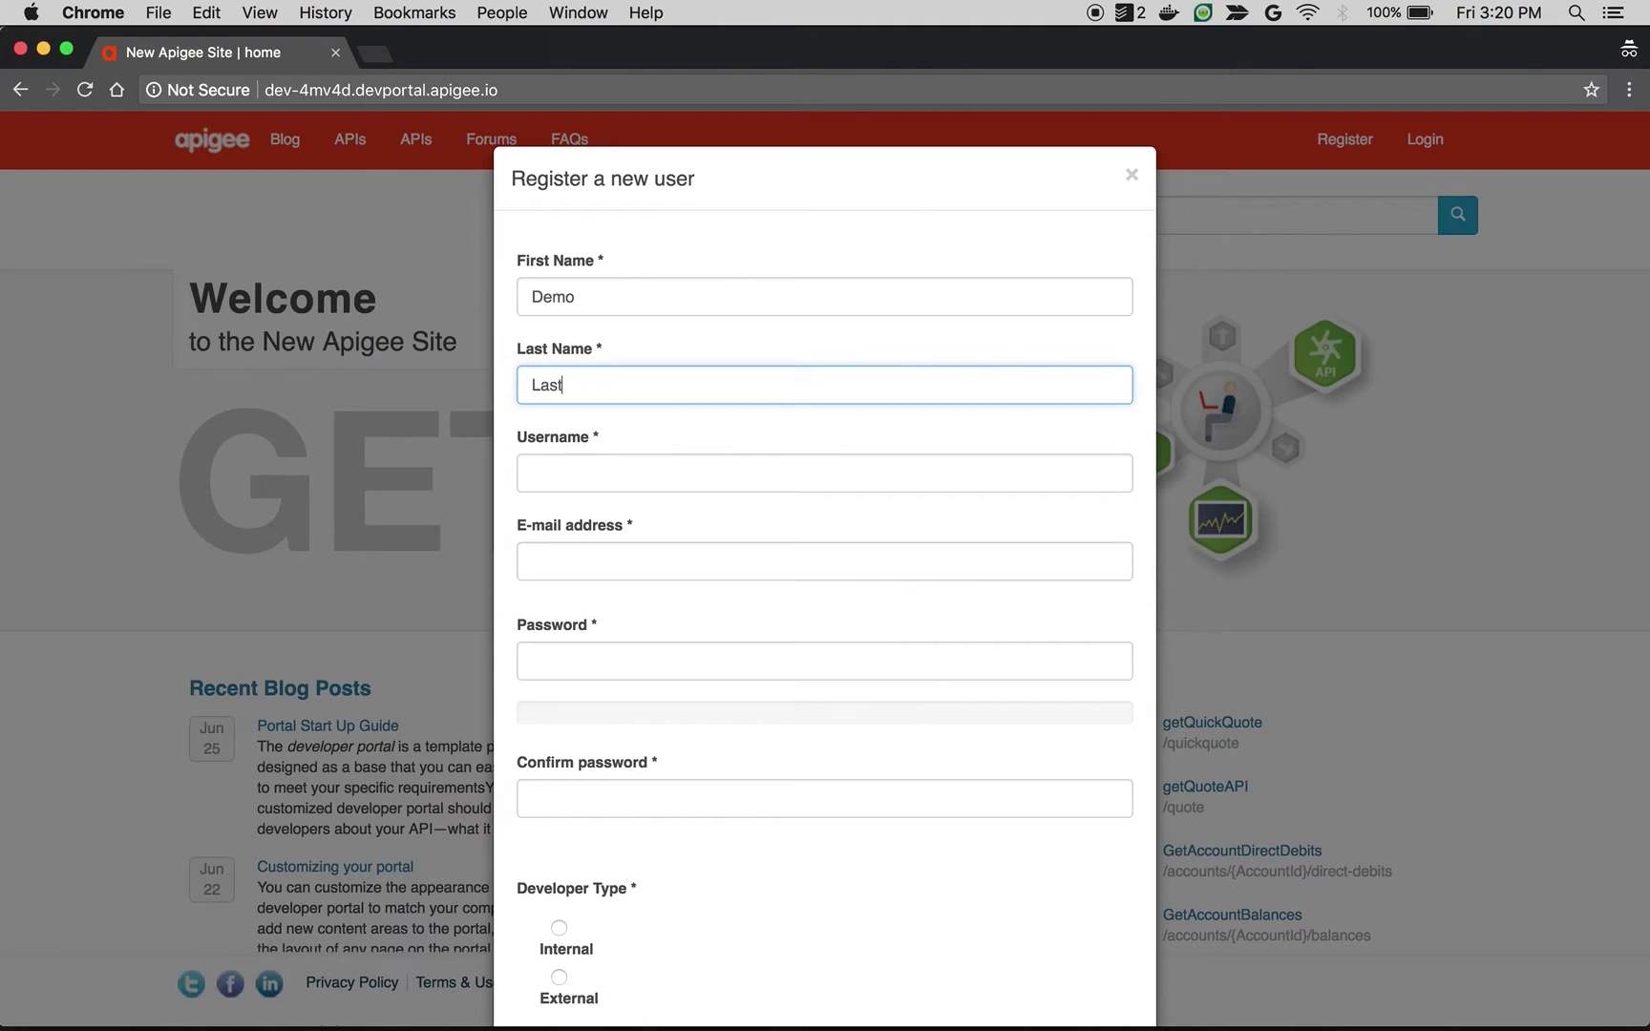
key("Tab")
type("demo")
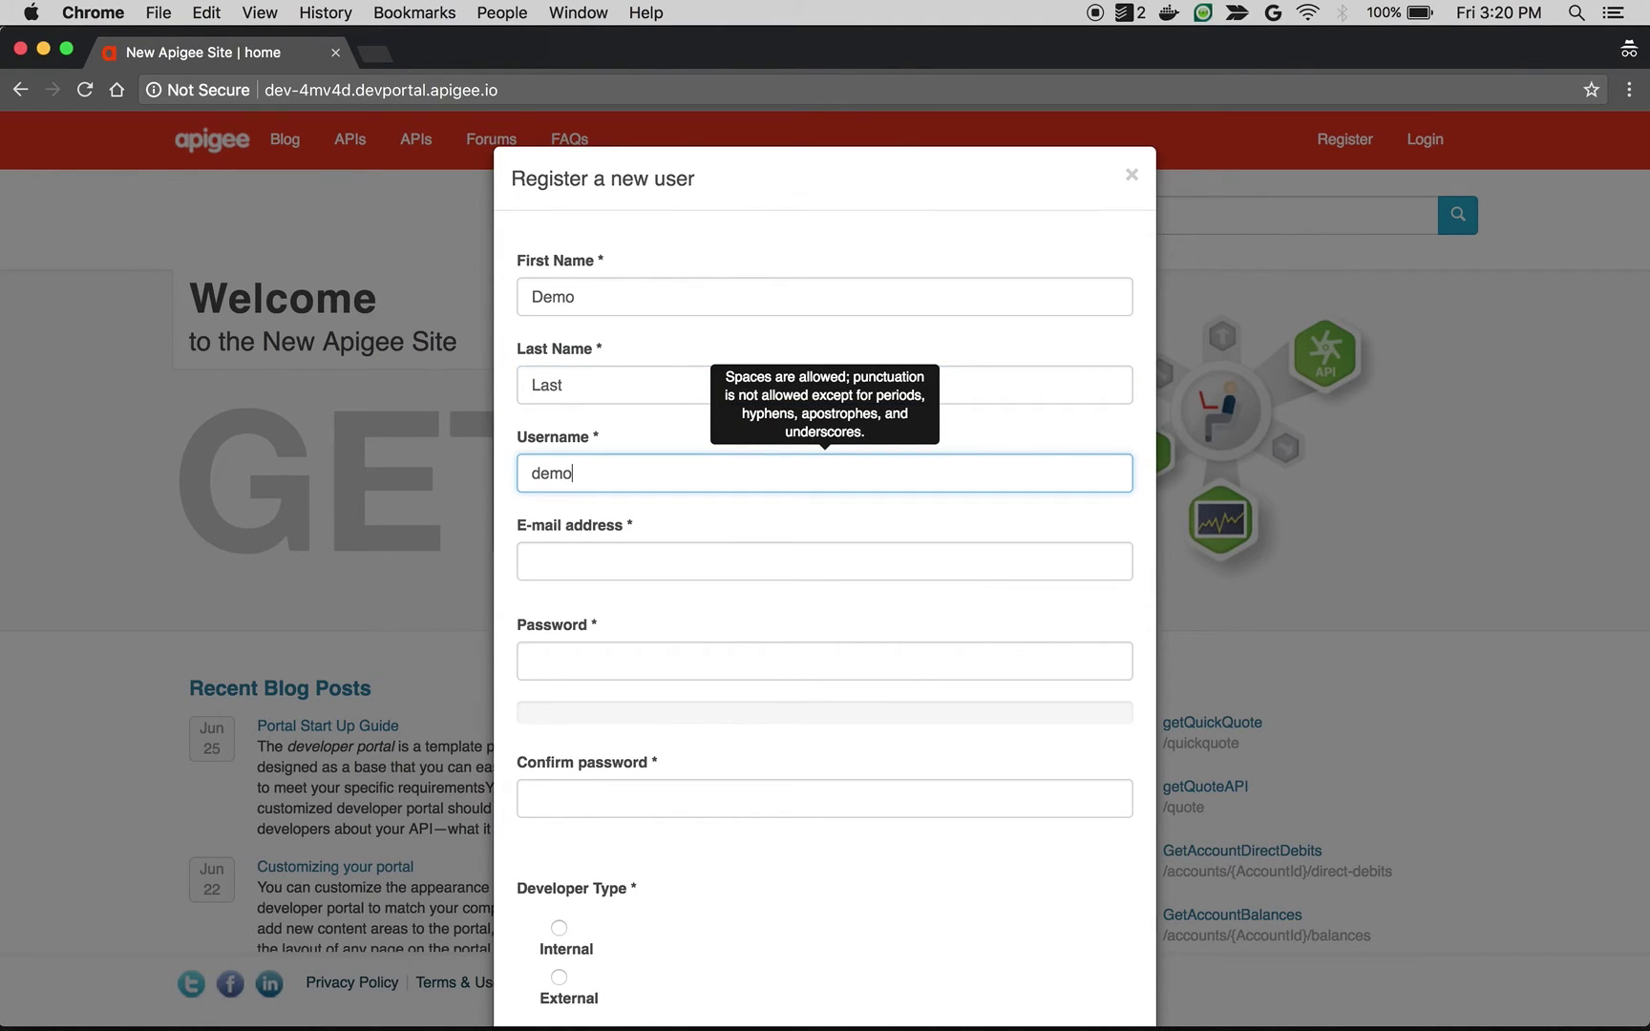
type("@exa")
key("BackSpace")
key("BackSpace")
key("BackSpace")
key("BackSpace")
Step: Enter the test e-mail address and the same password in both password fields
key("Tab")
type("demo@exam")
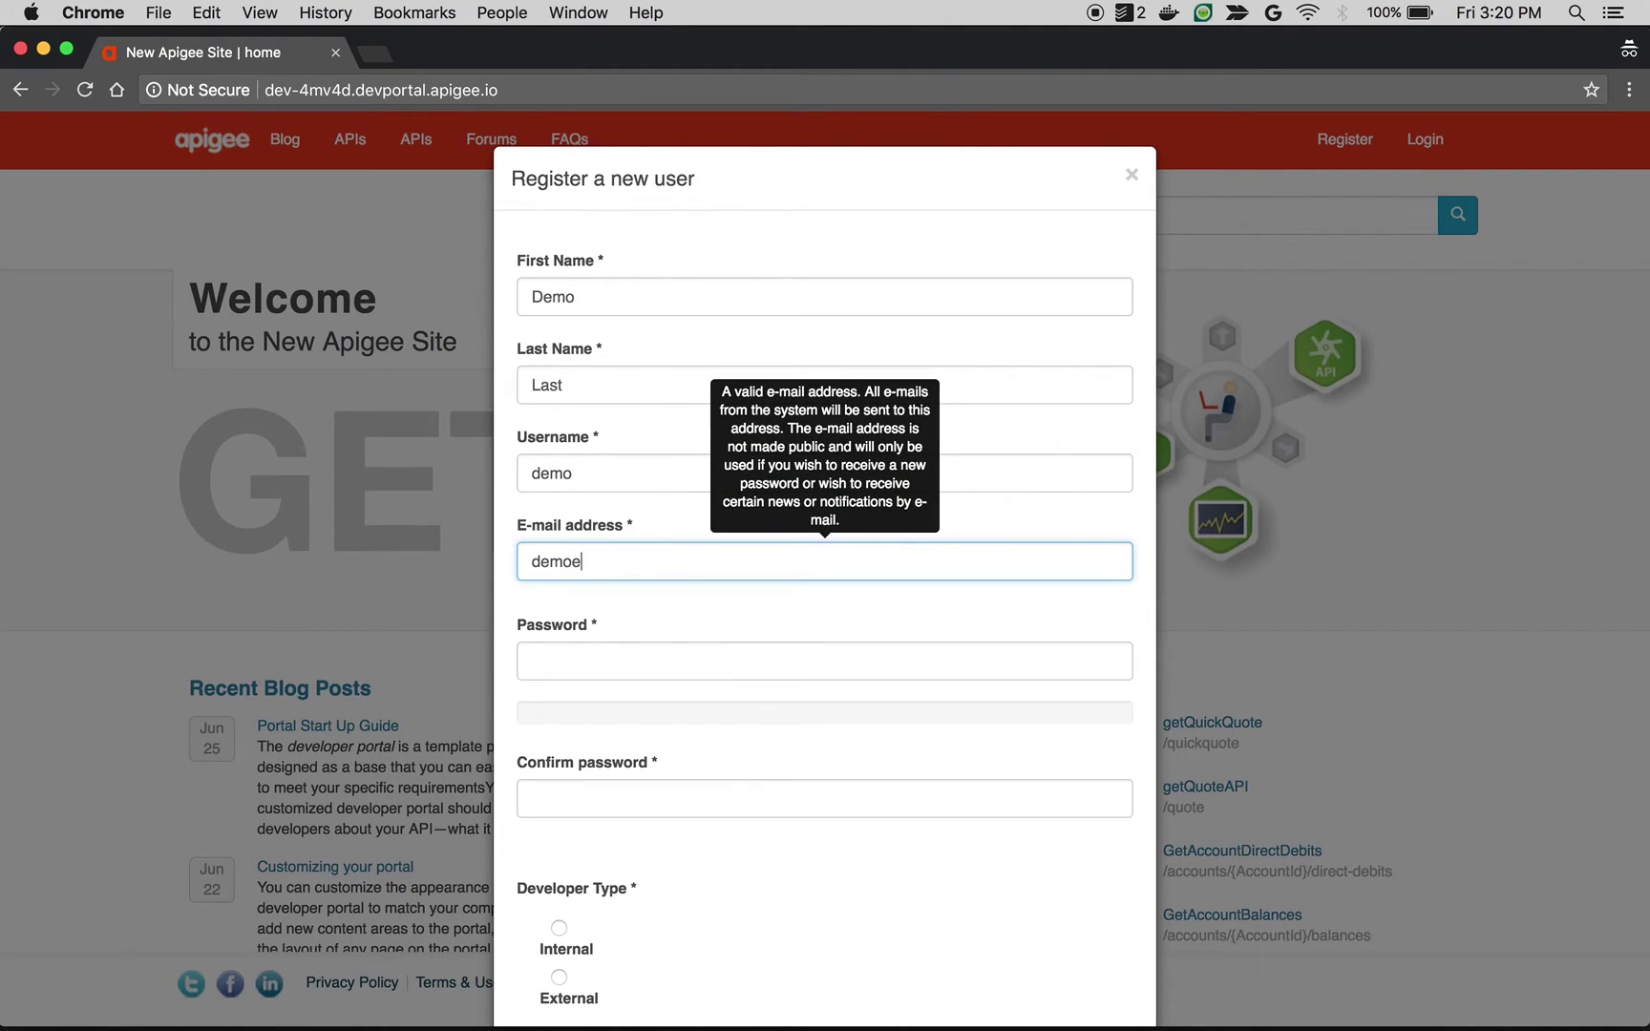
type("ple.com")
key("Tab")
type("Demo12")
key("Tab")
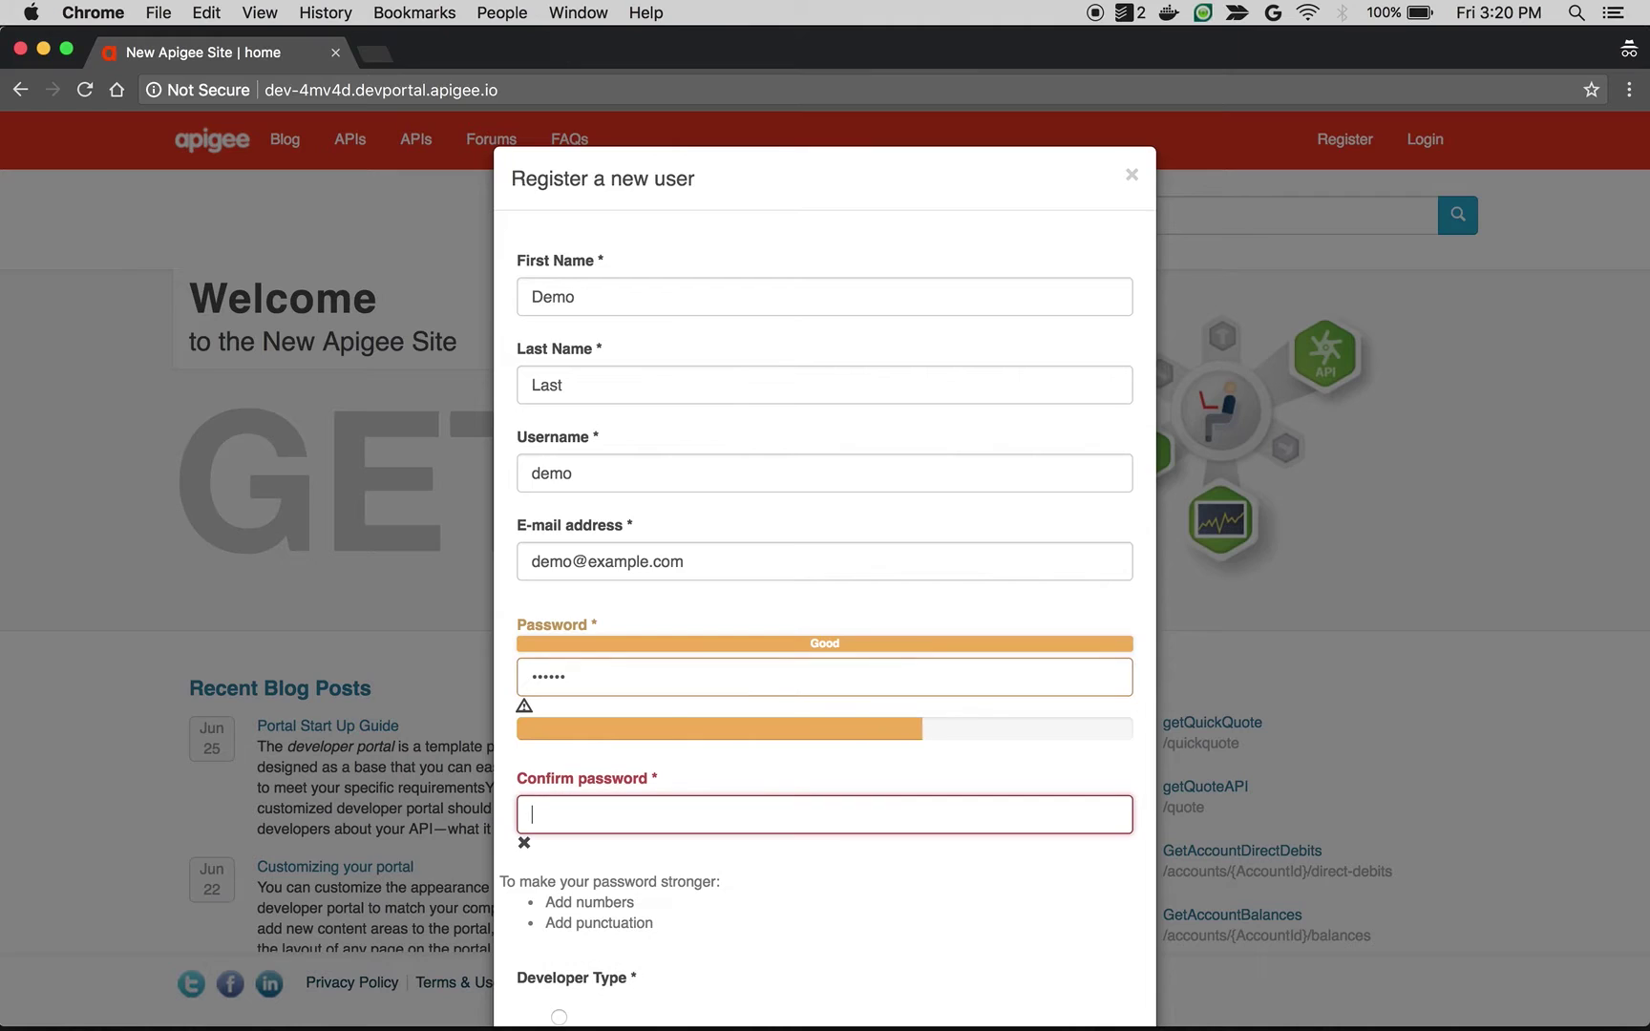
type("Demo12")
Step: Choose the Internal developer type, accept the terms, pass reCAPTCHA and create the account
scroll(589, 339, "down", 5)
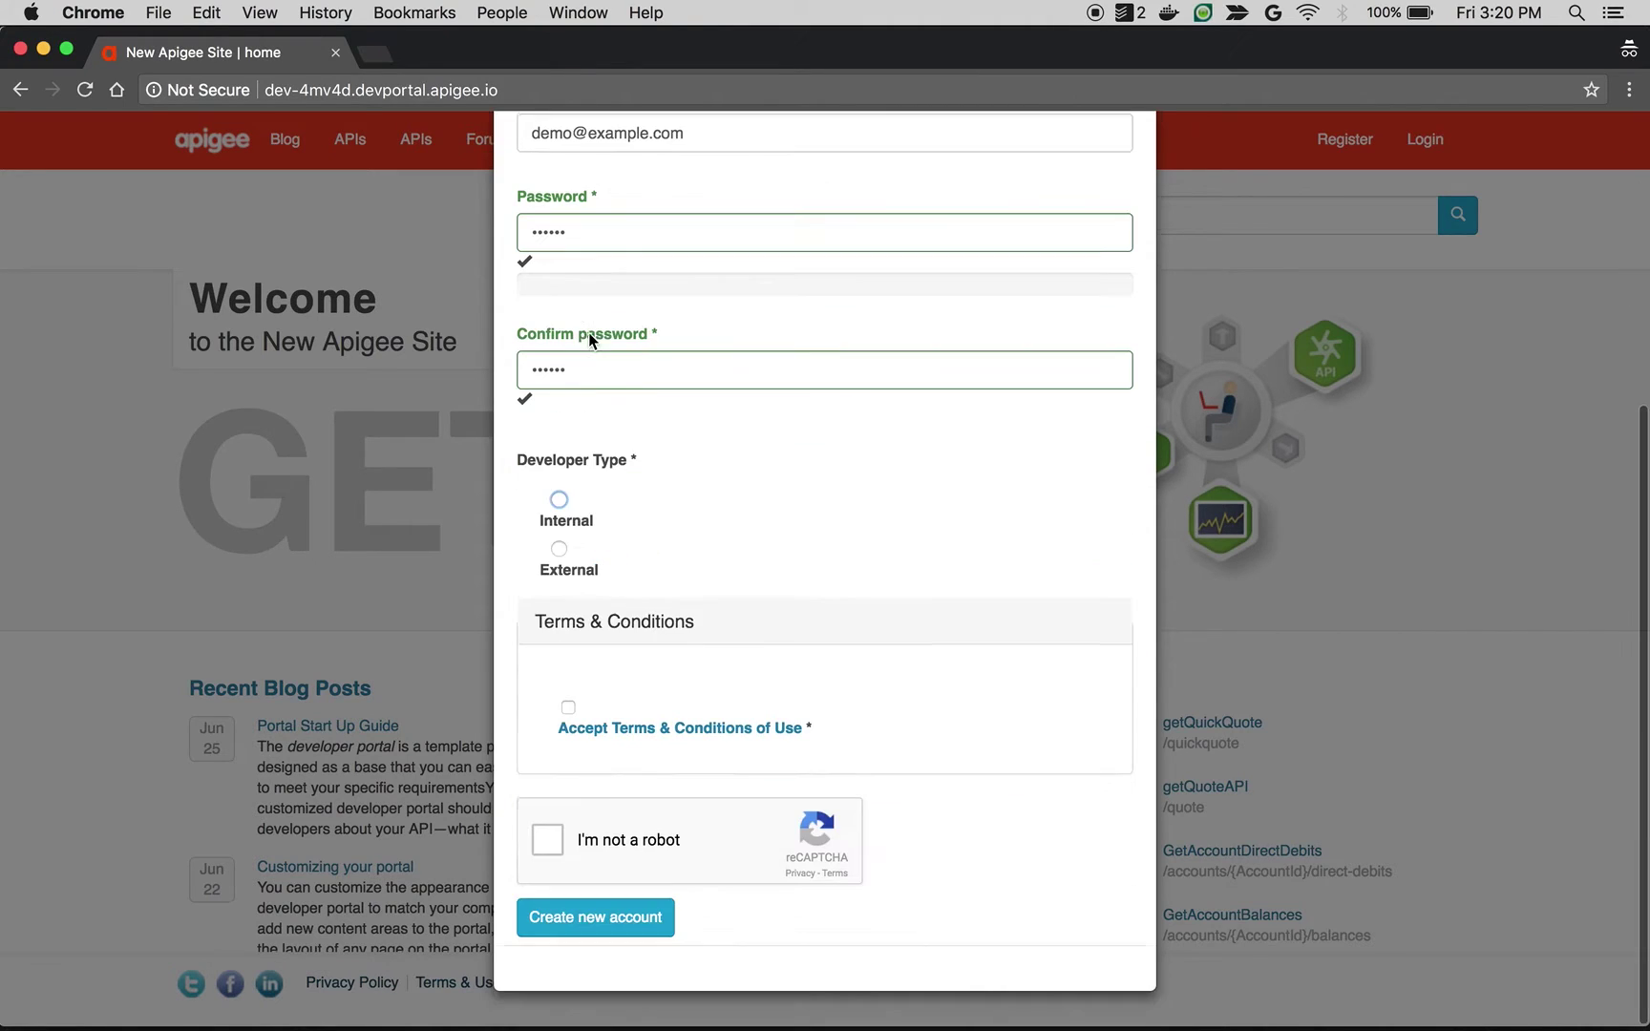
left_click(551, 523)
left_click(561, 737)
left_click(549, 839)
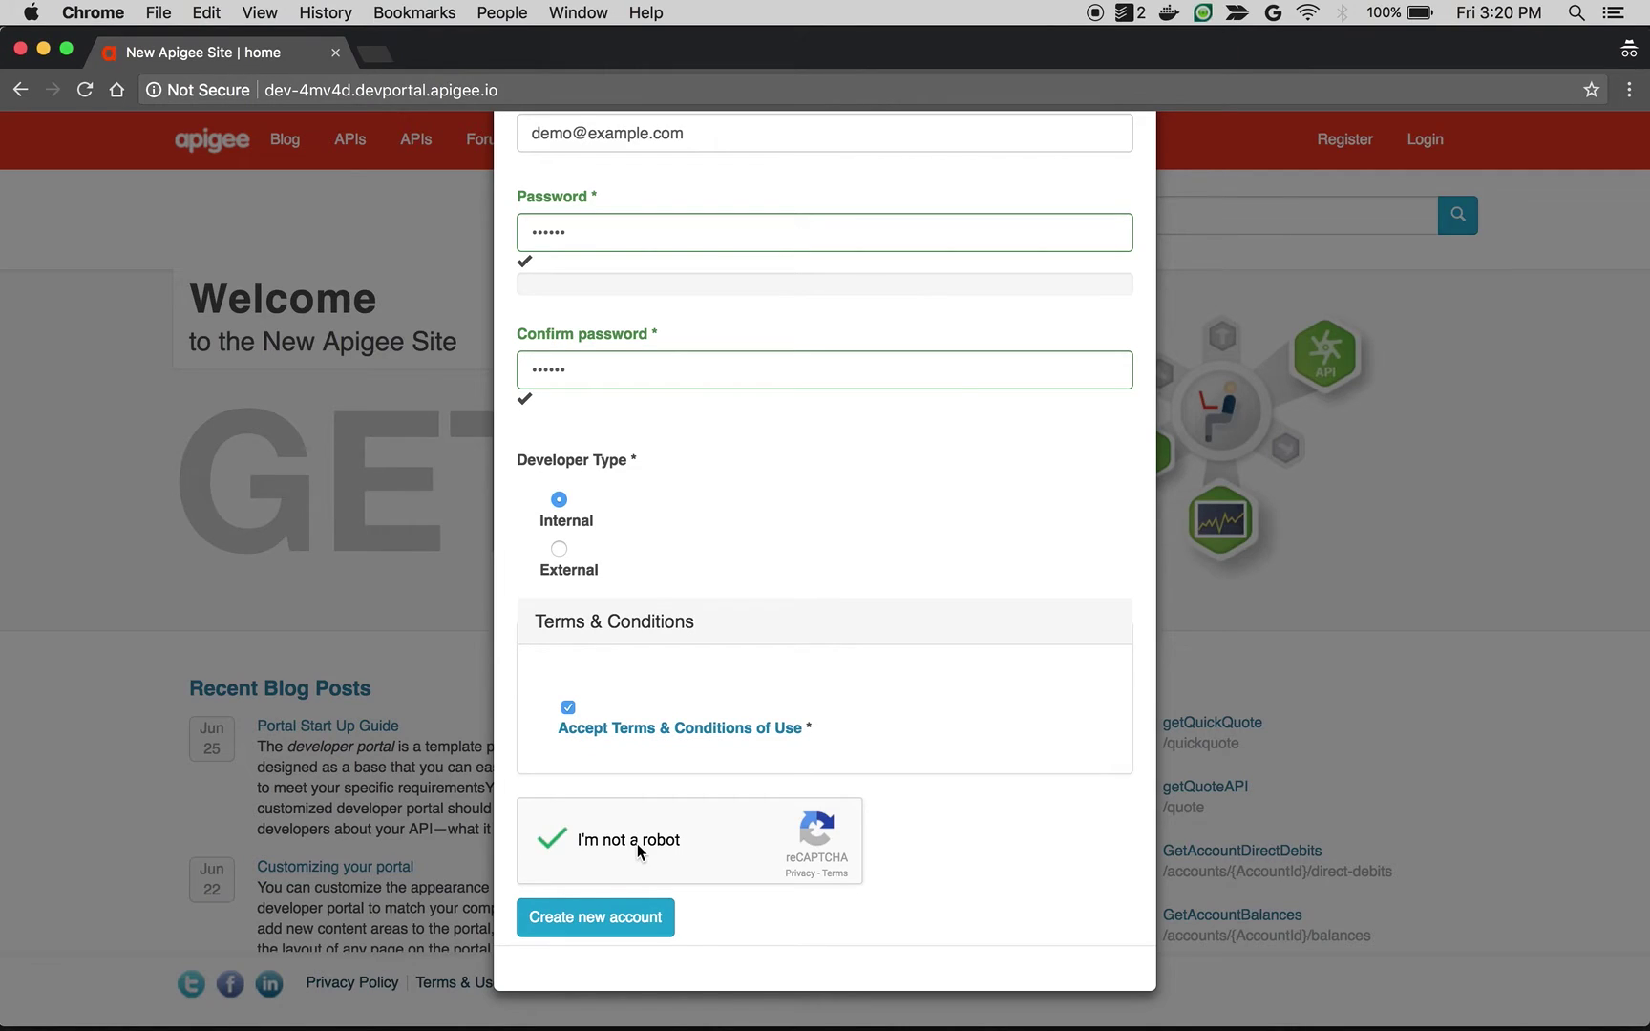
left_click(604, 922)
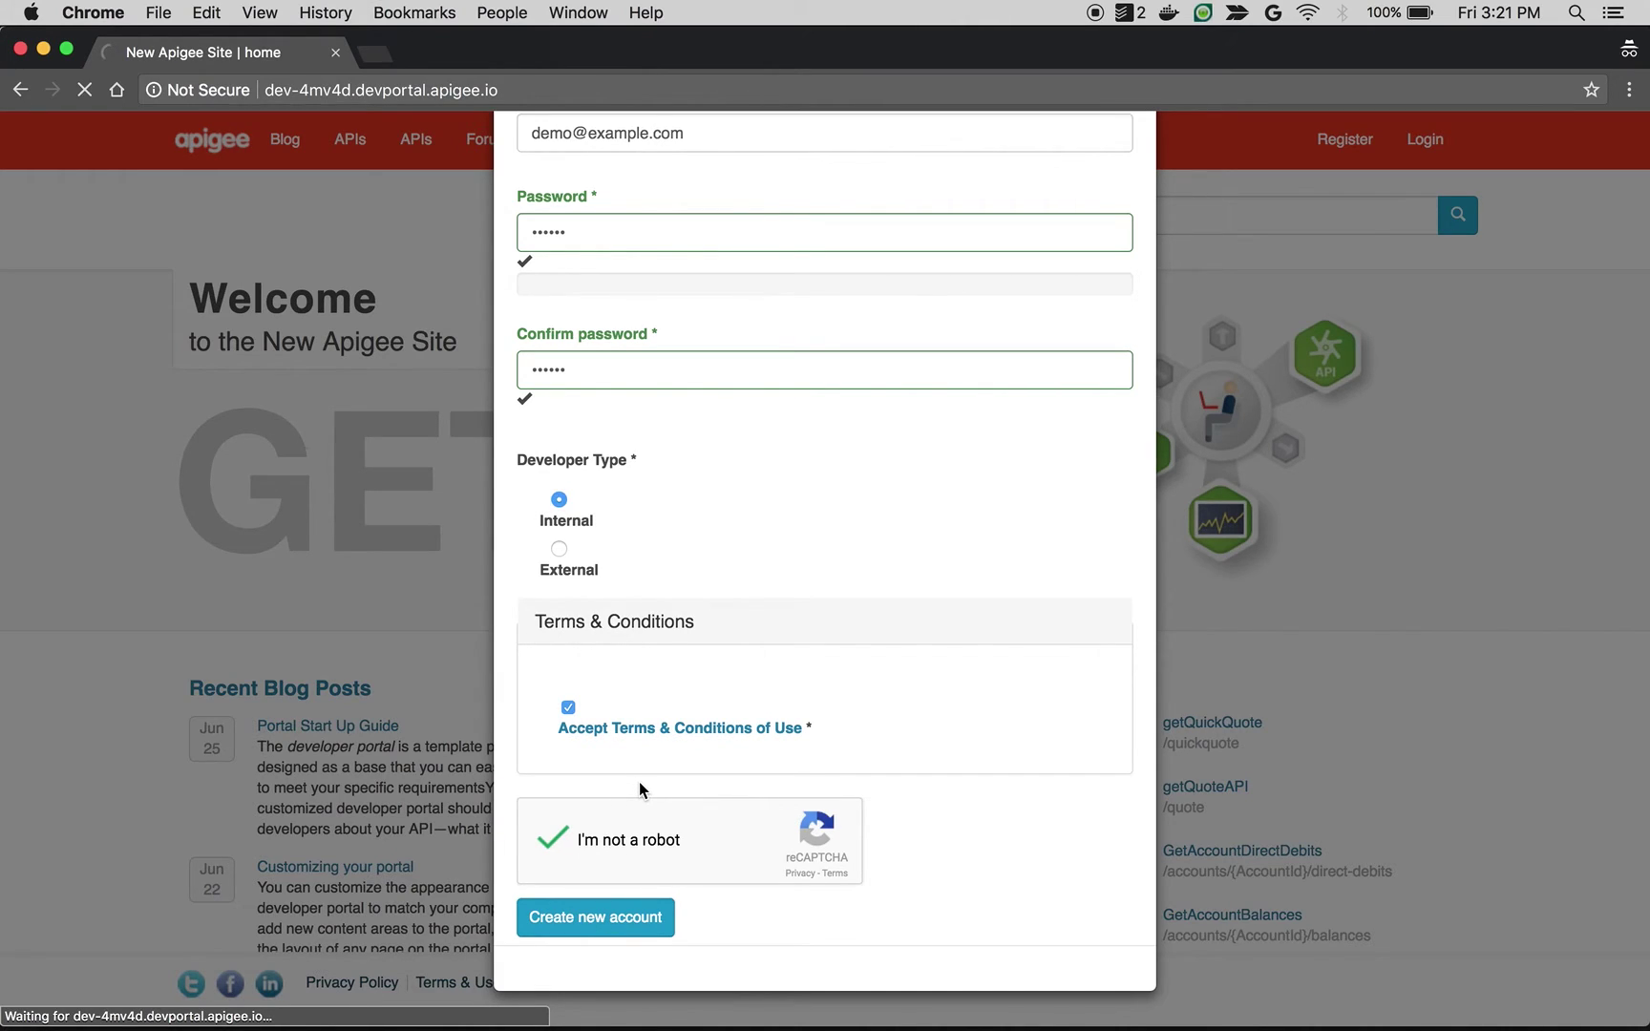
Step: Reload the admin log and open the earliest new LogPlugin entry
key("super+grave")
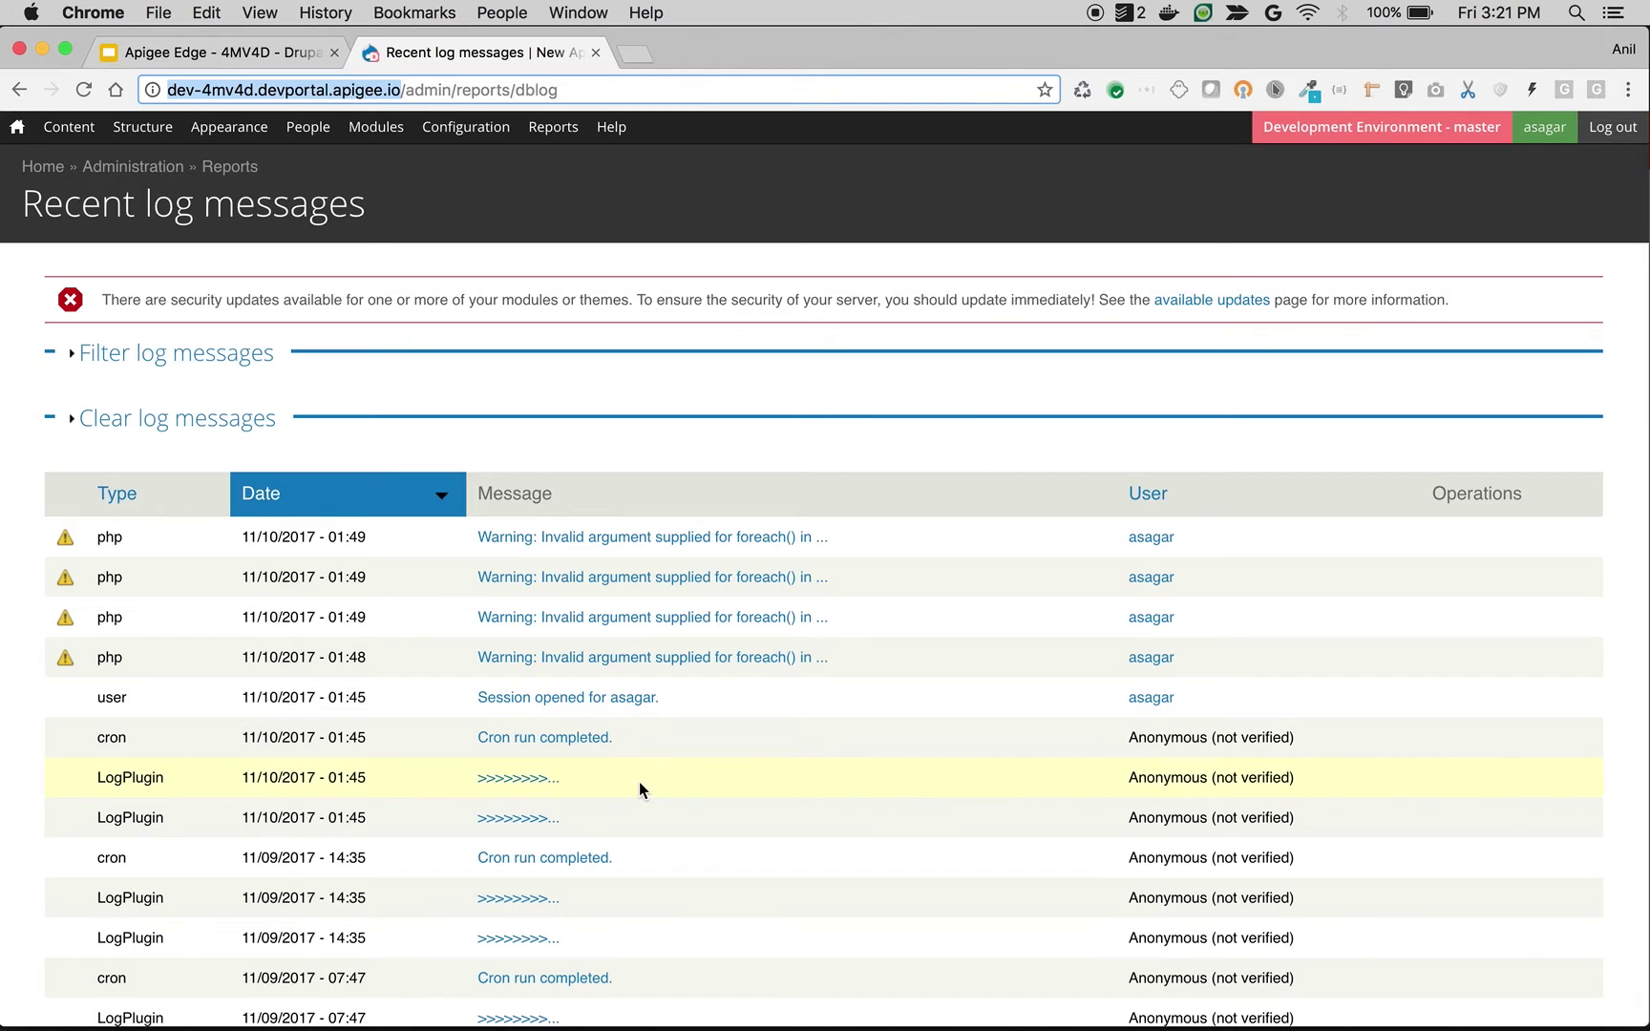
key("super+r")
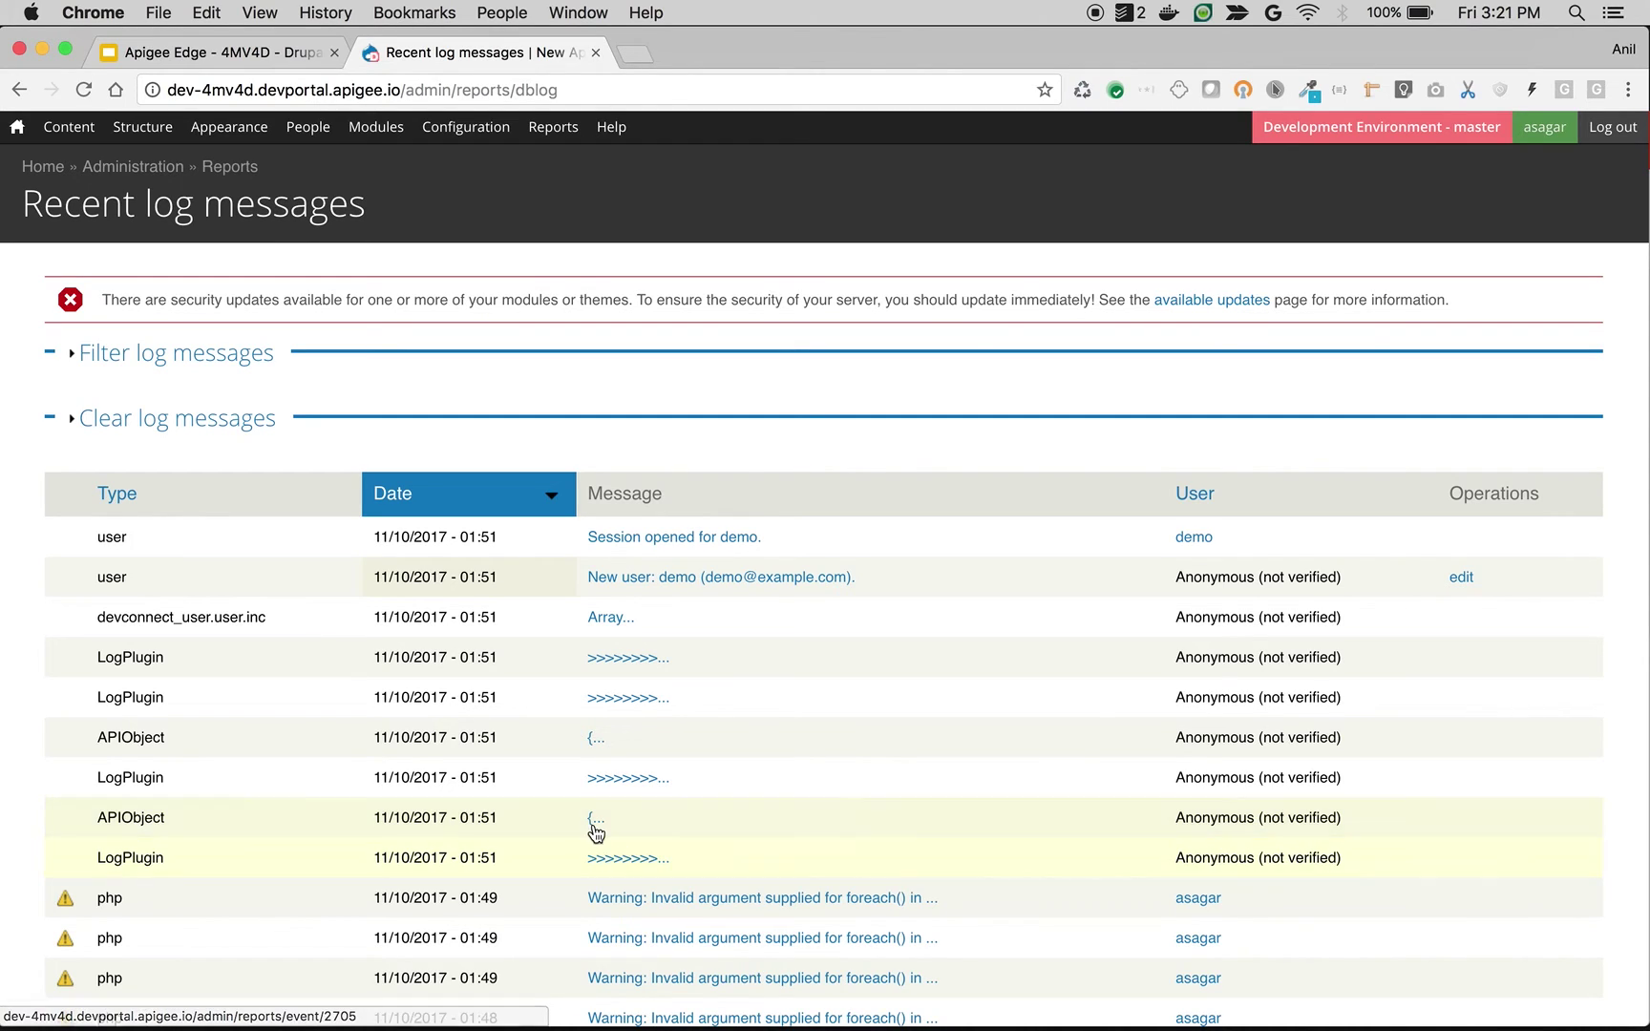
left_click(606, 861)
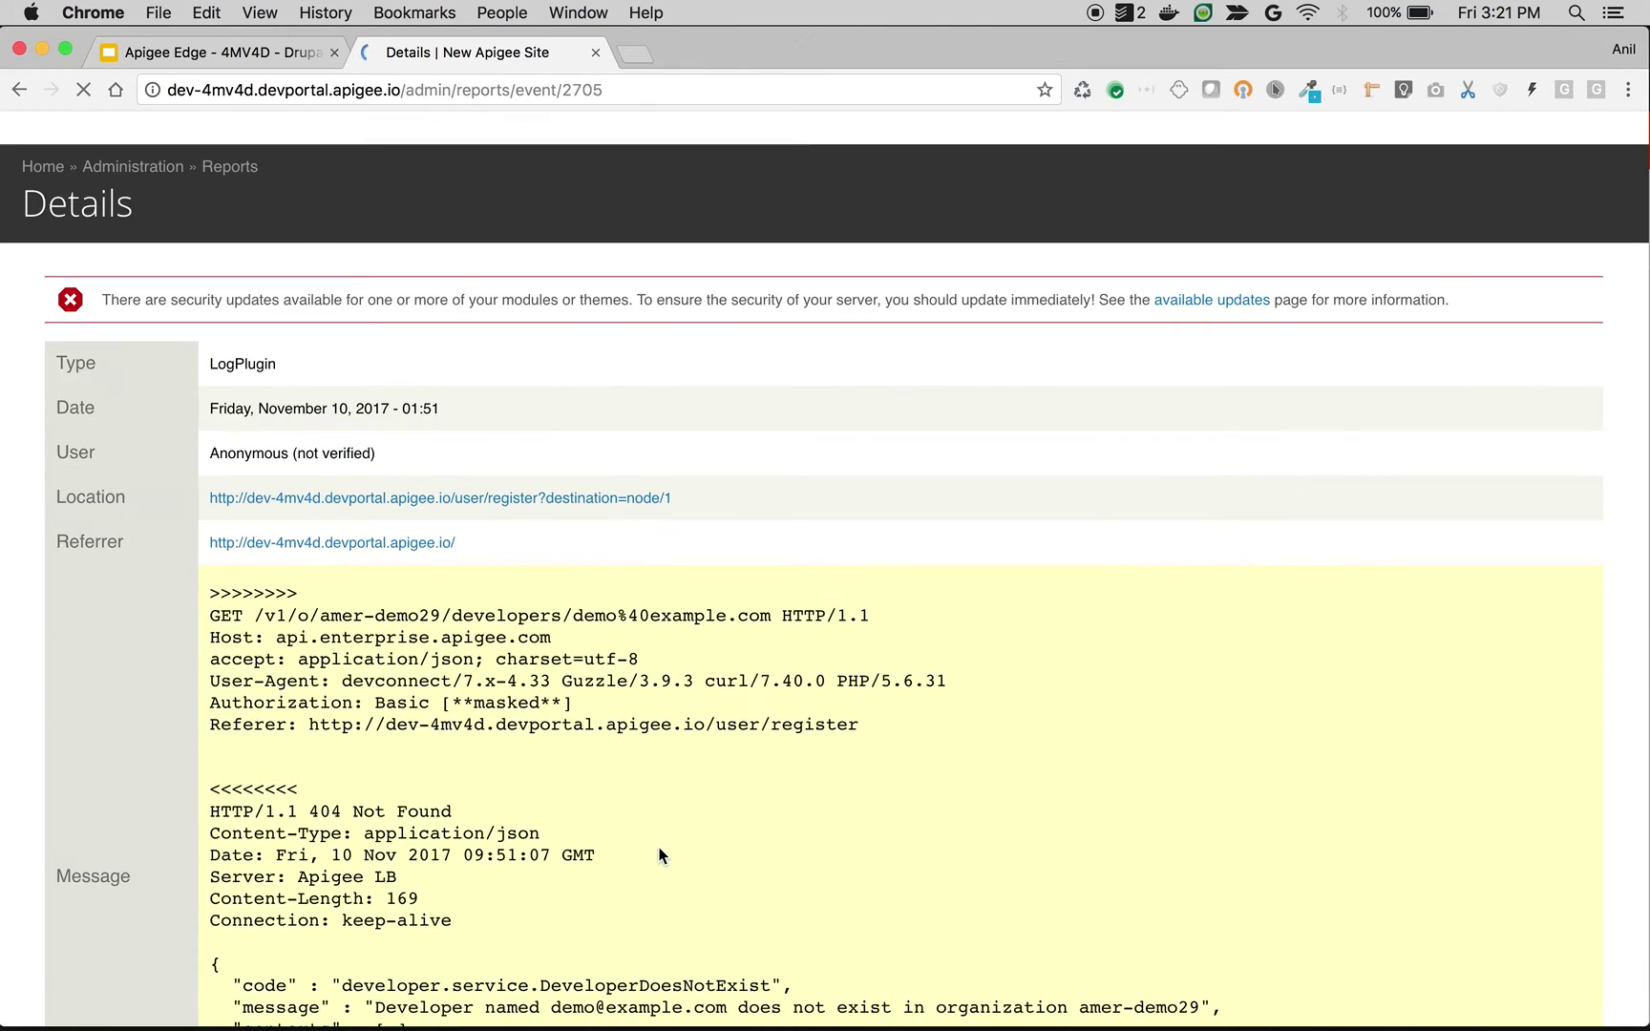
Step: Inspect the GET request's organization, developer ID and 404 Not Found response, then go back
scroll(659, 855, "down", 2)
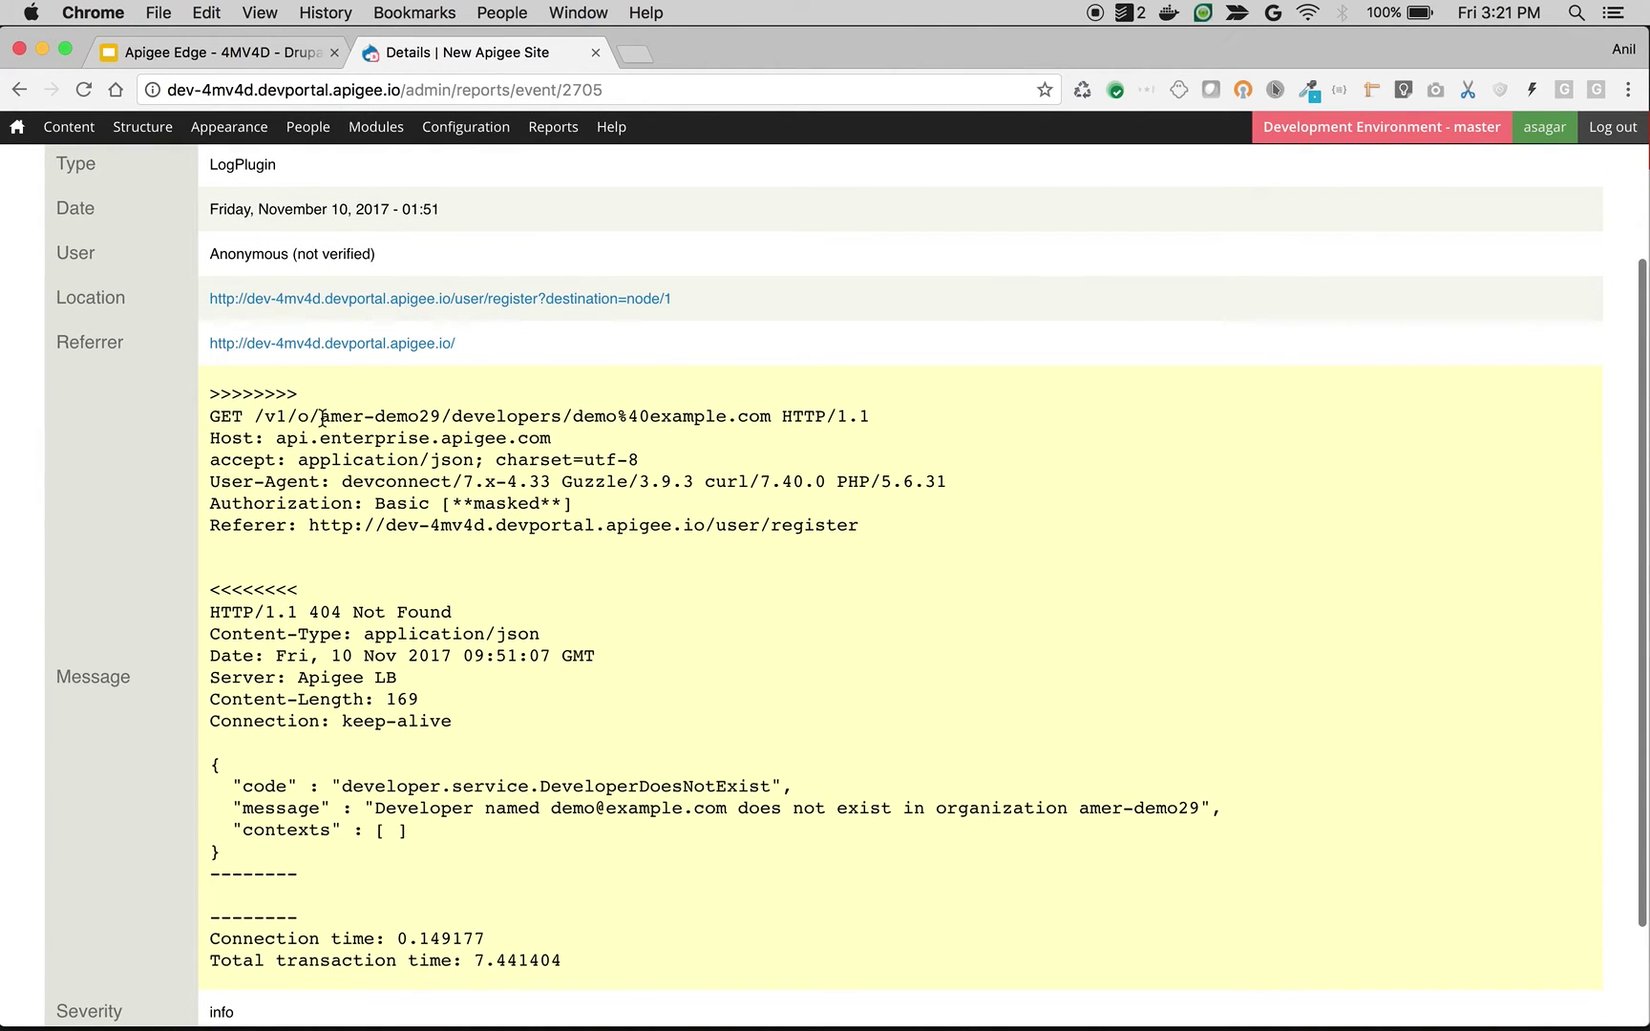
left_click_drag(322, 417, 445, 414)
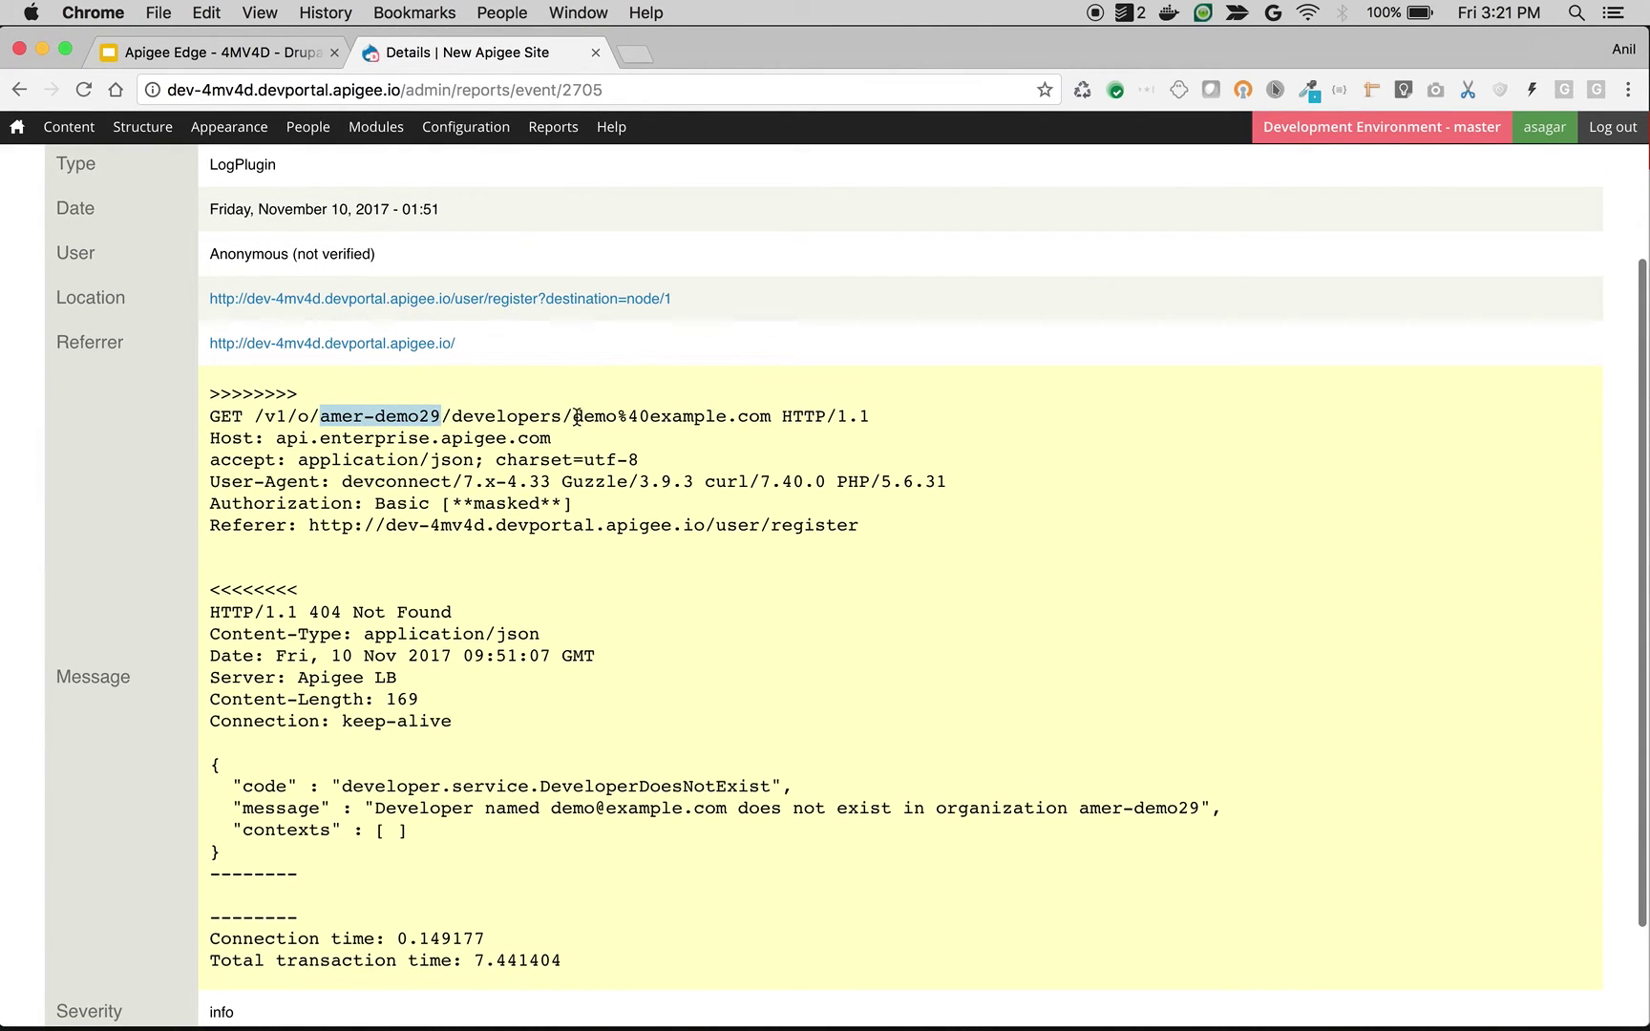
left_click_drag(576, 418, 771, 412)
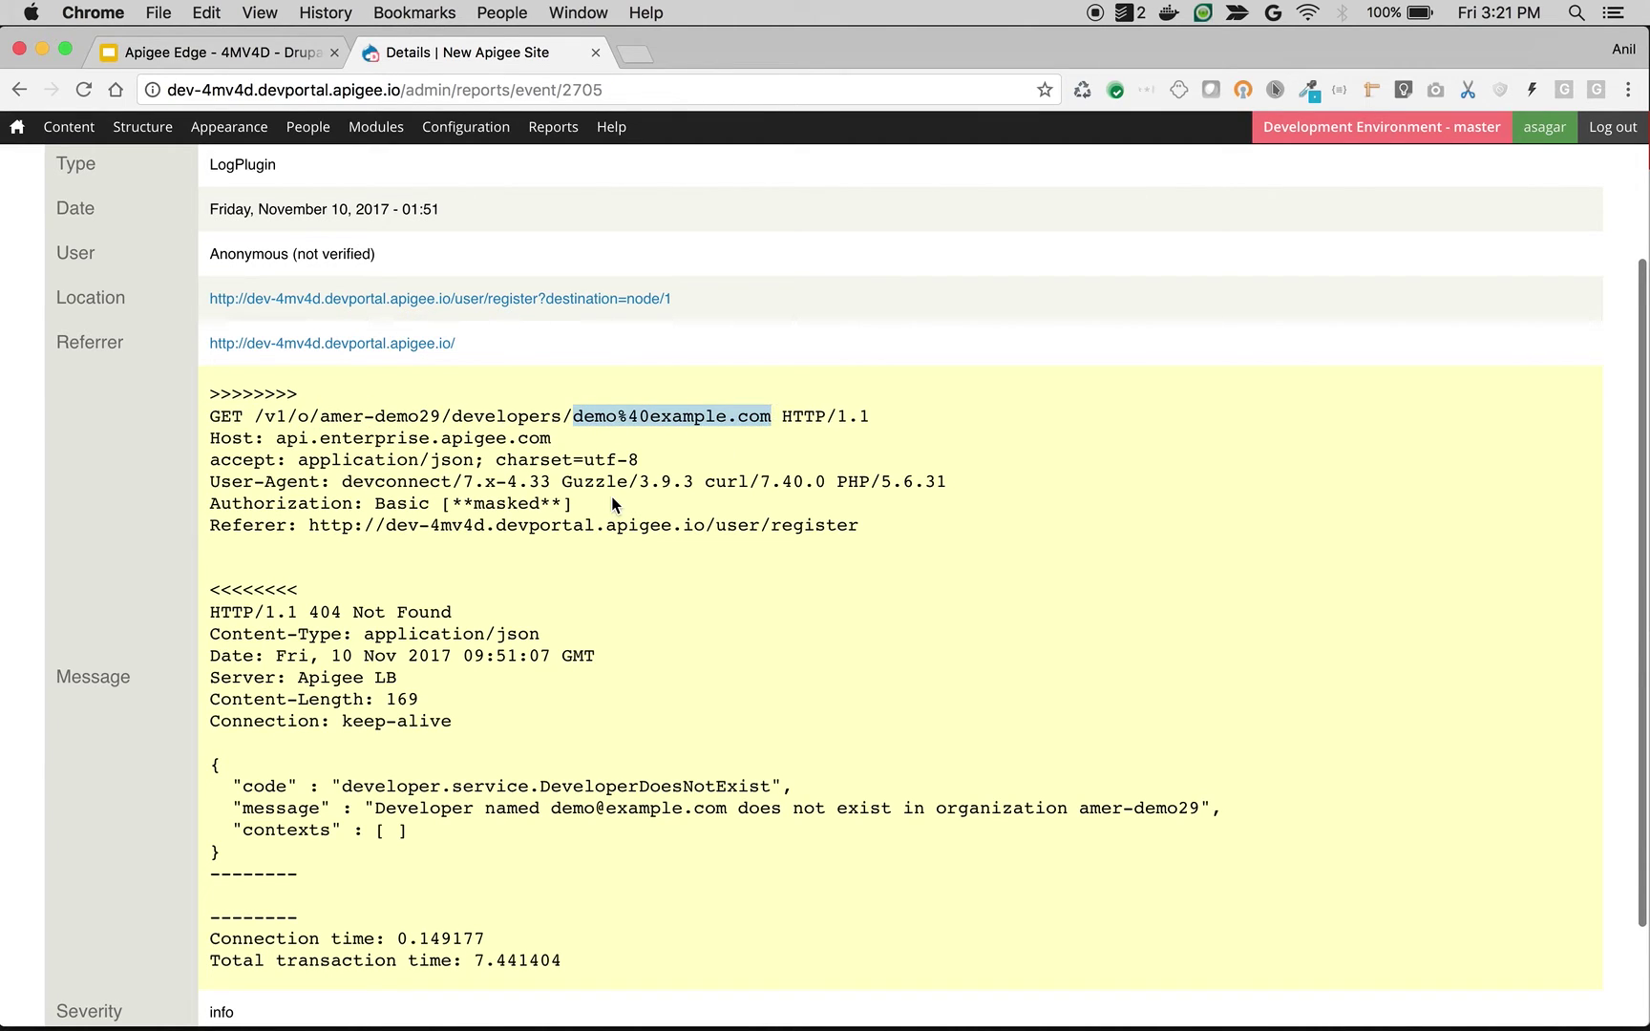
scroll(616, 508, "down", 1)
left_click_drag(307, 584, 455, 600)
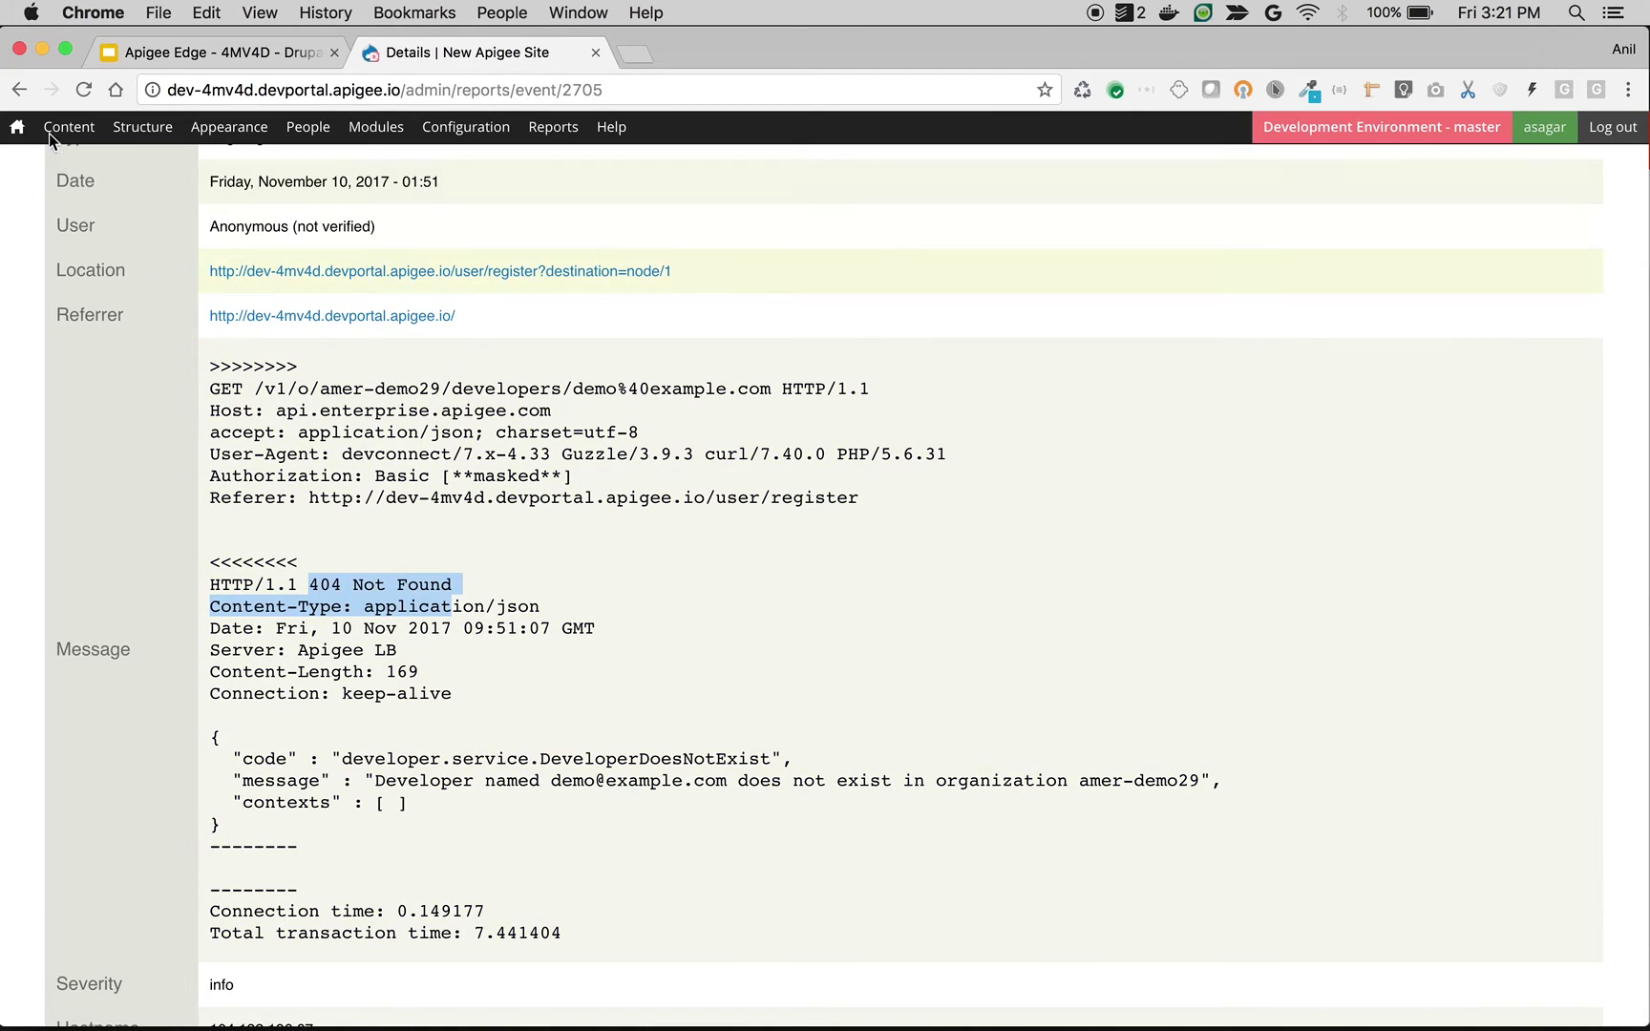
key("super+bracketleft")
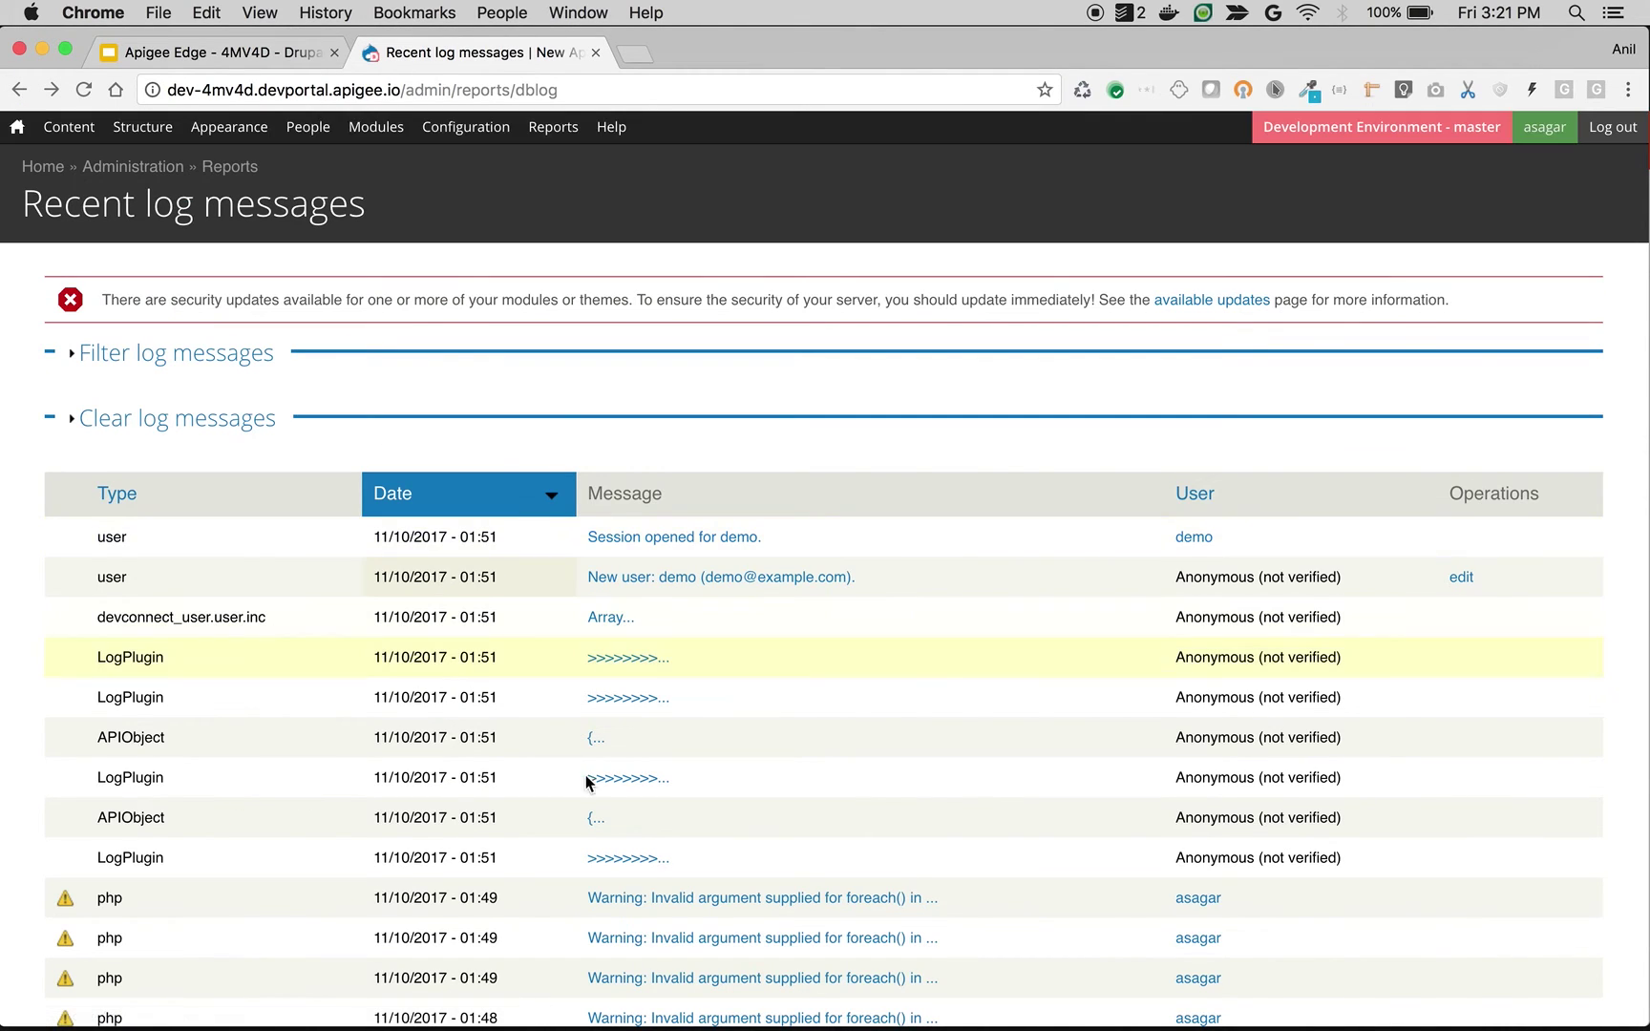
Step: Open the PUT LogPlugin entry, review its response headers, and return to the log list
left_click(619, 783)
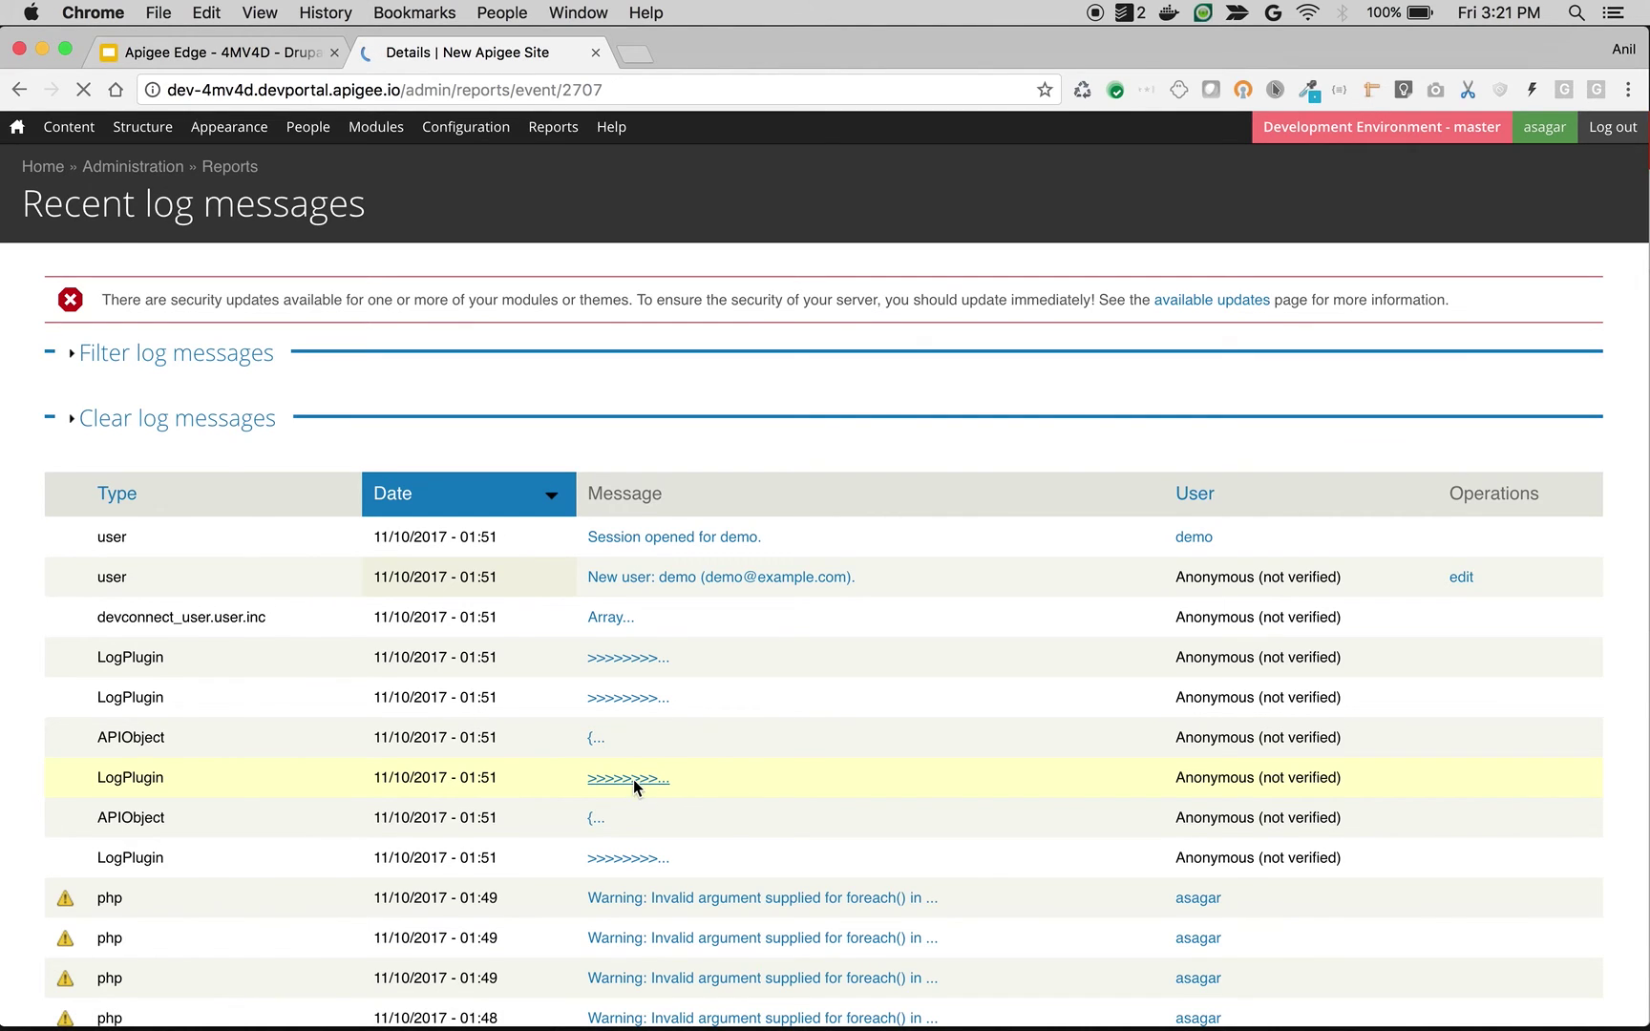
scroll(632, 780, "down", 5)
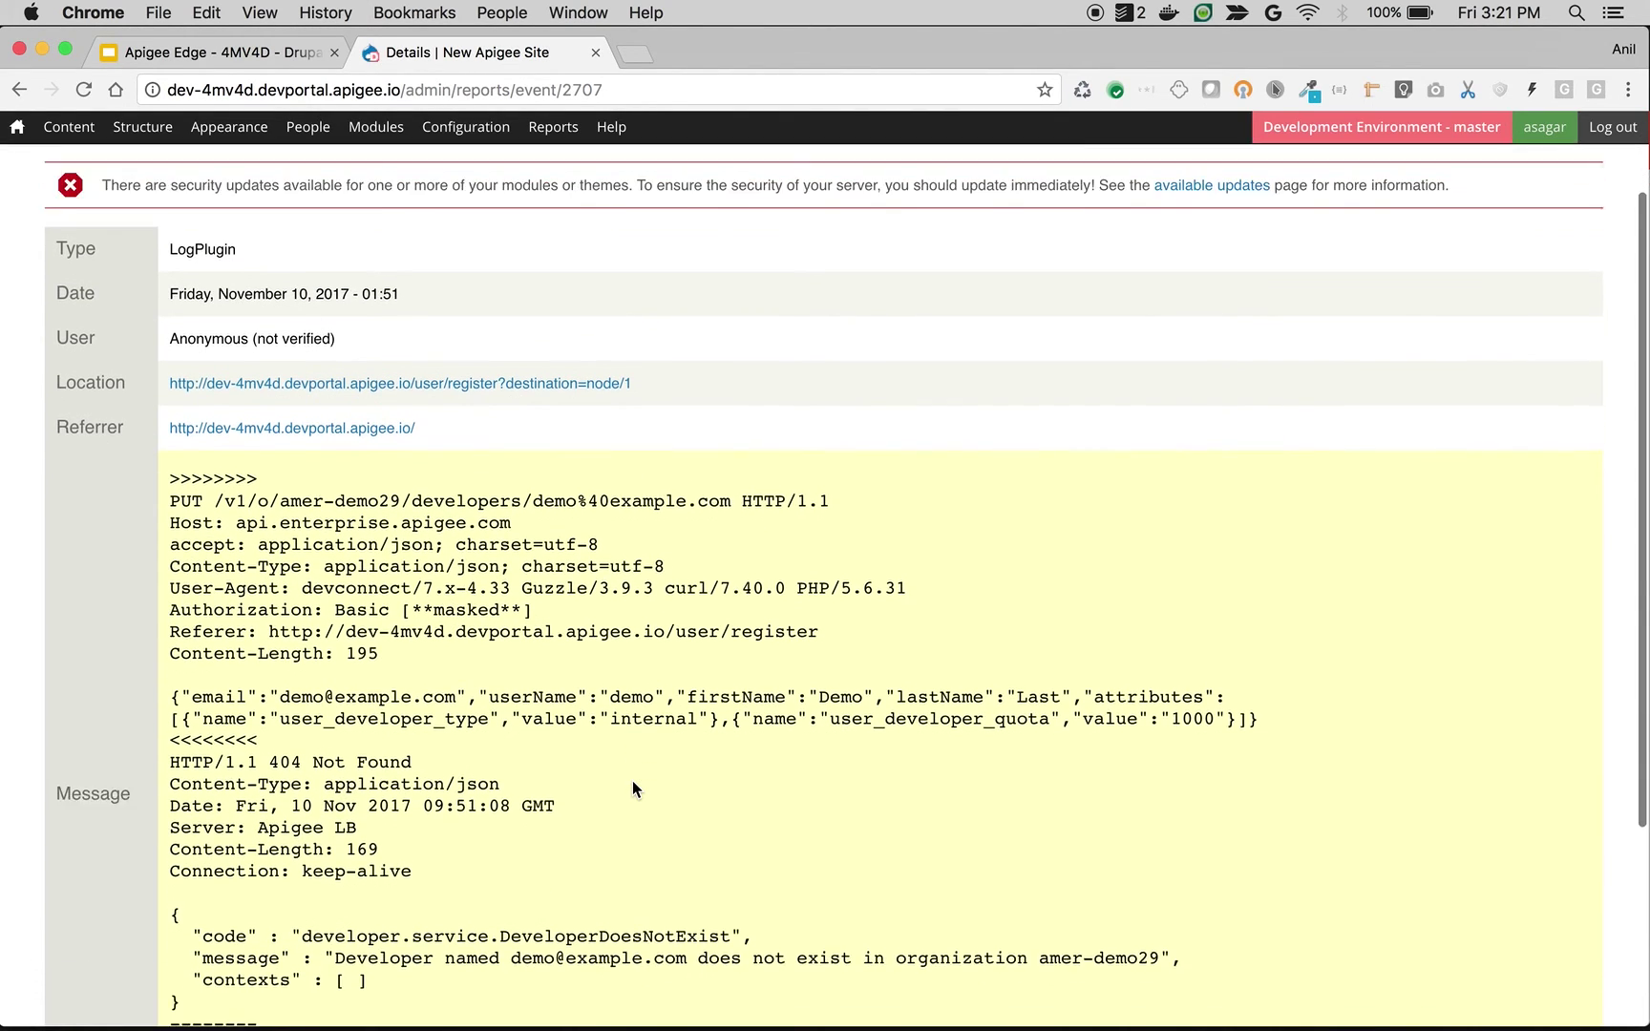
left_click_drag(392, 642, 478, 748)
left_click(479, 743)
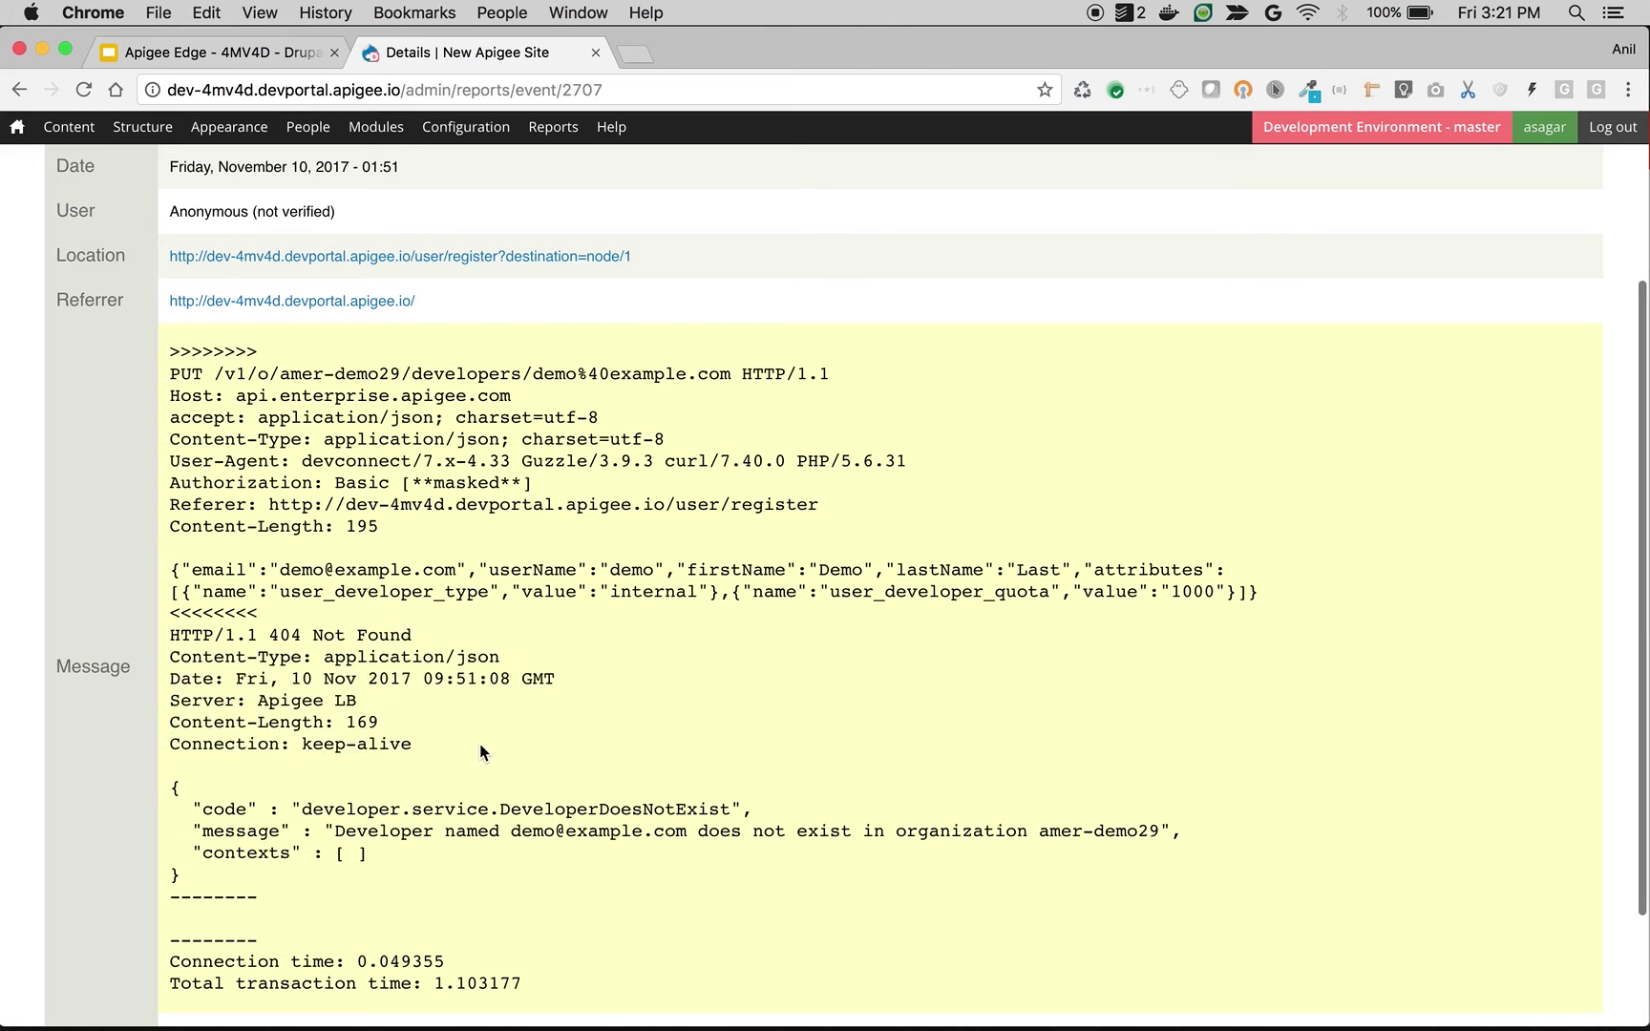
left_click(19, 89)
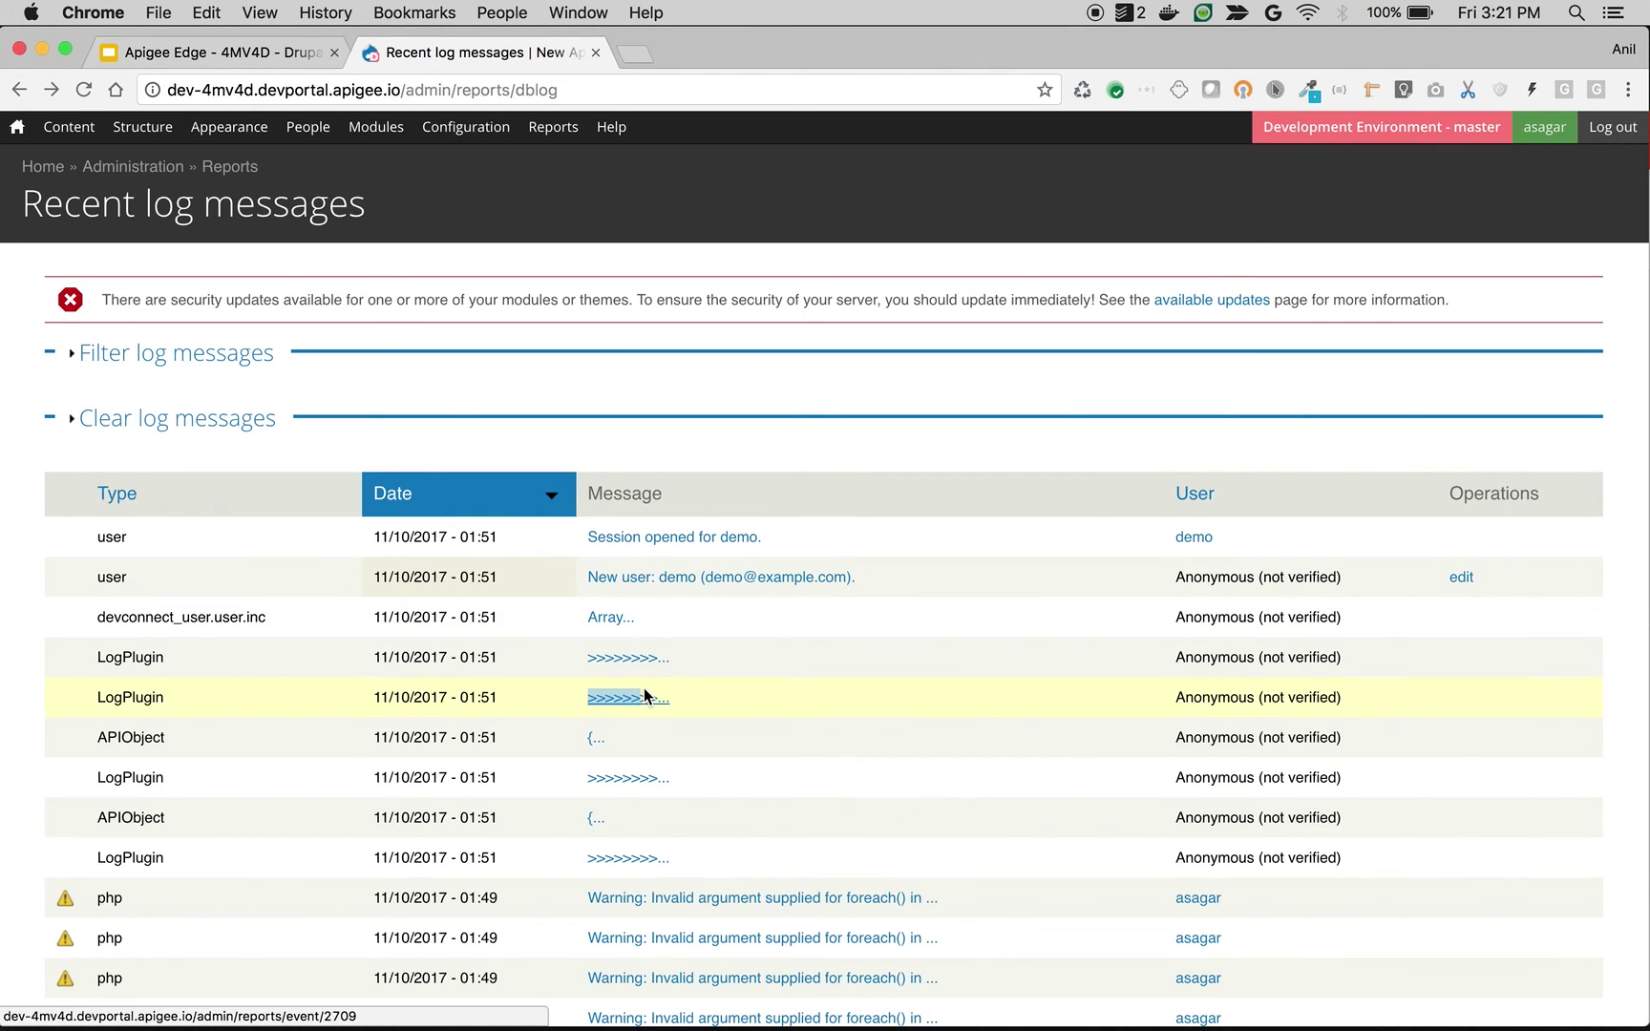
Step: Open the developer-creation LogPlugin entry and highlight its POST method, answered 201 Created
left_click(642, 695)
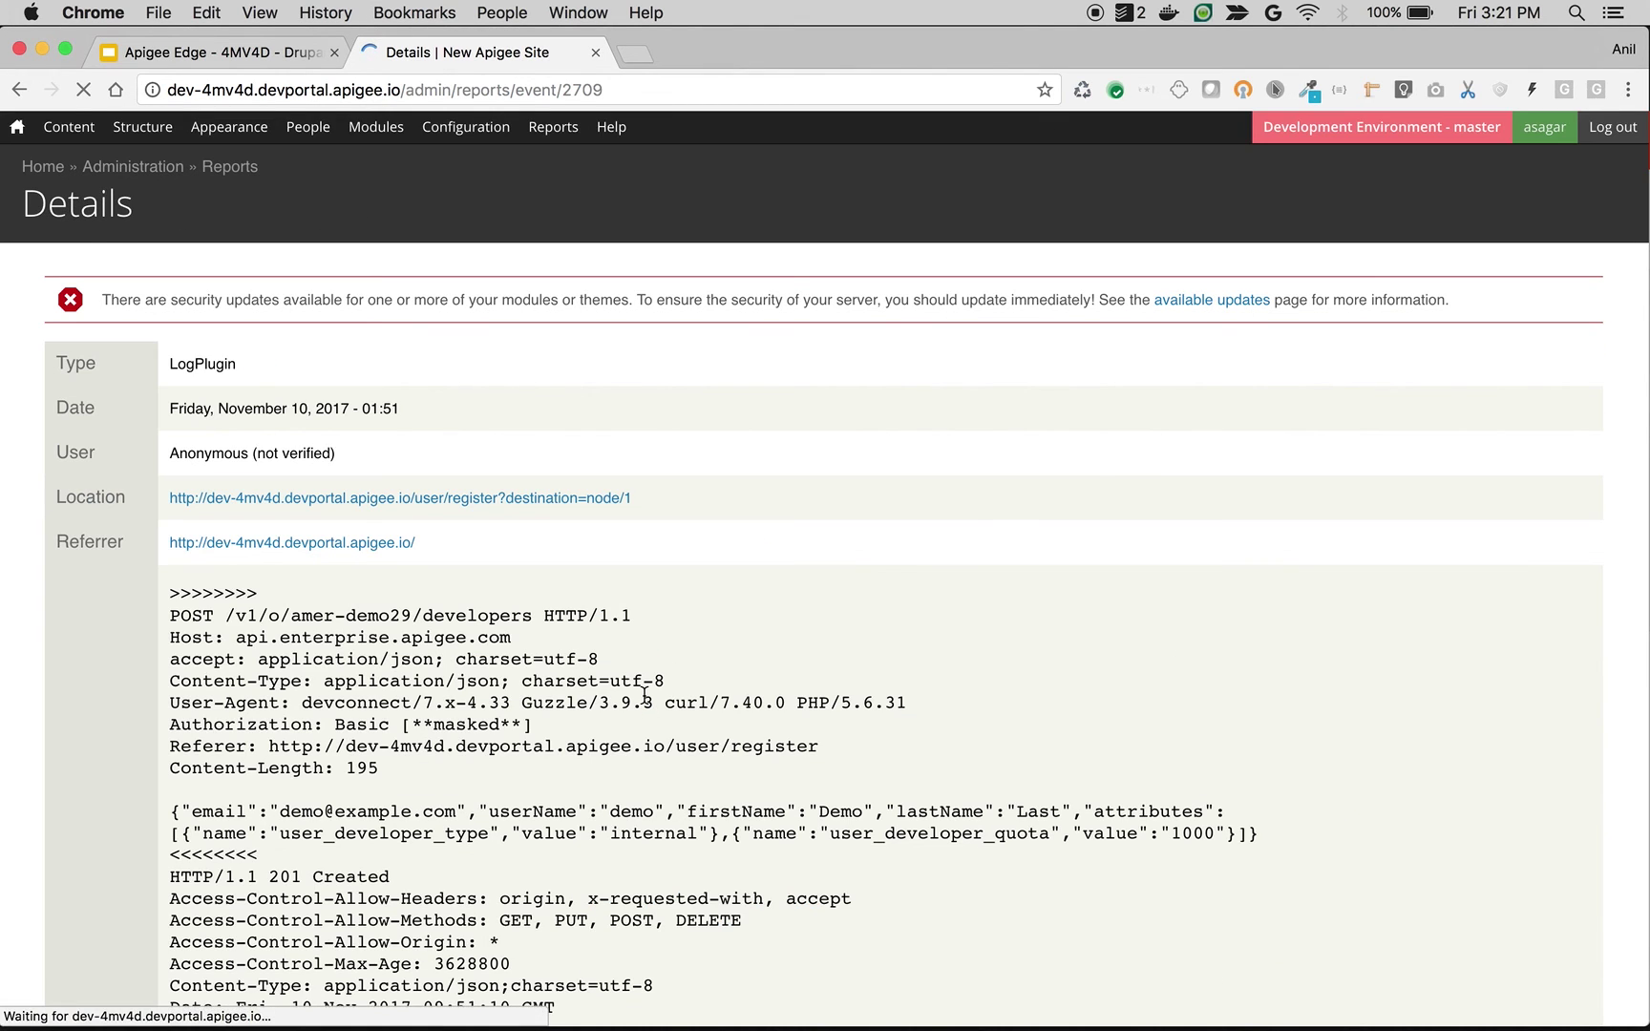
scroll(644, 695, "down", 5)
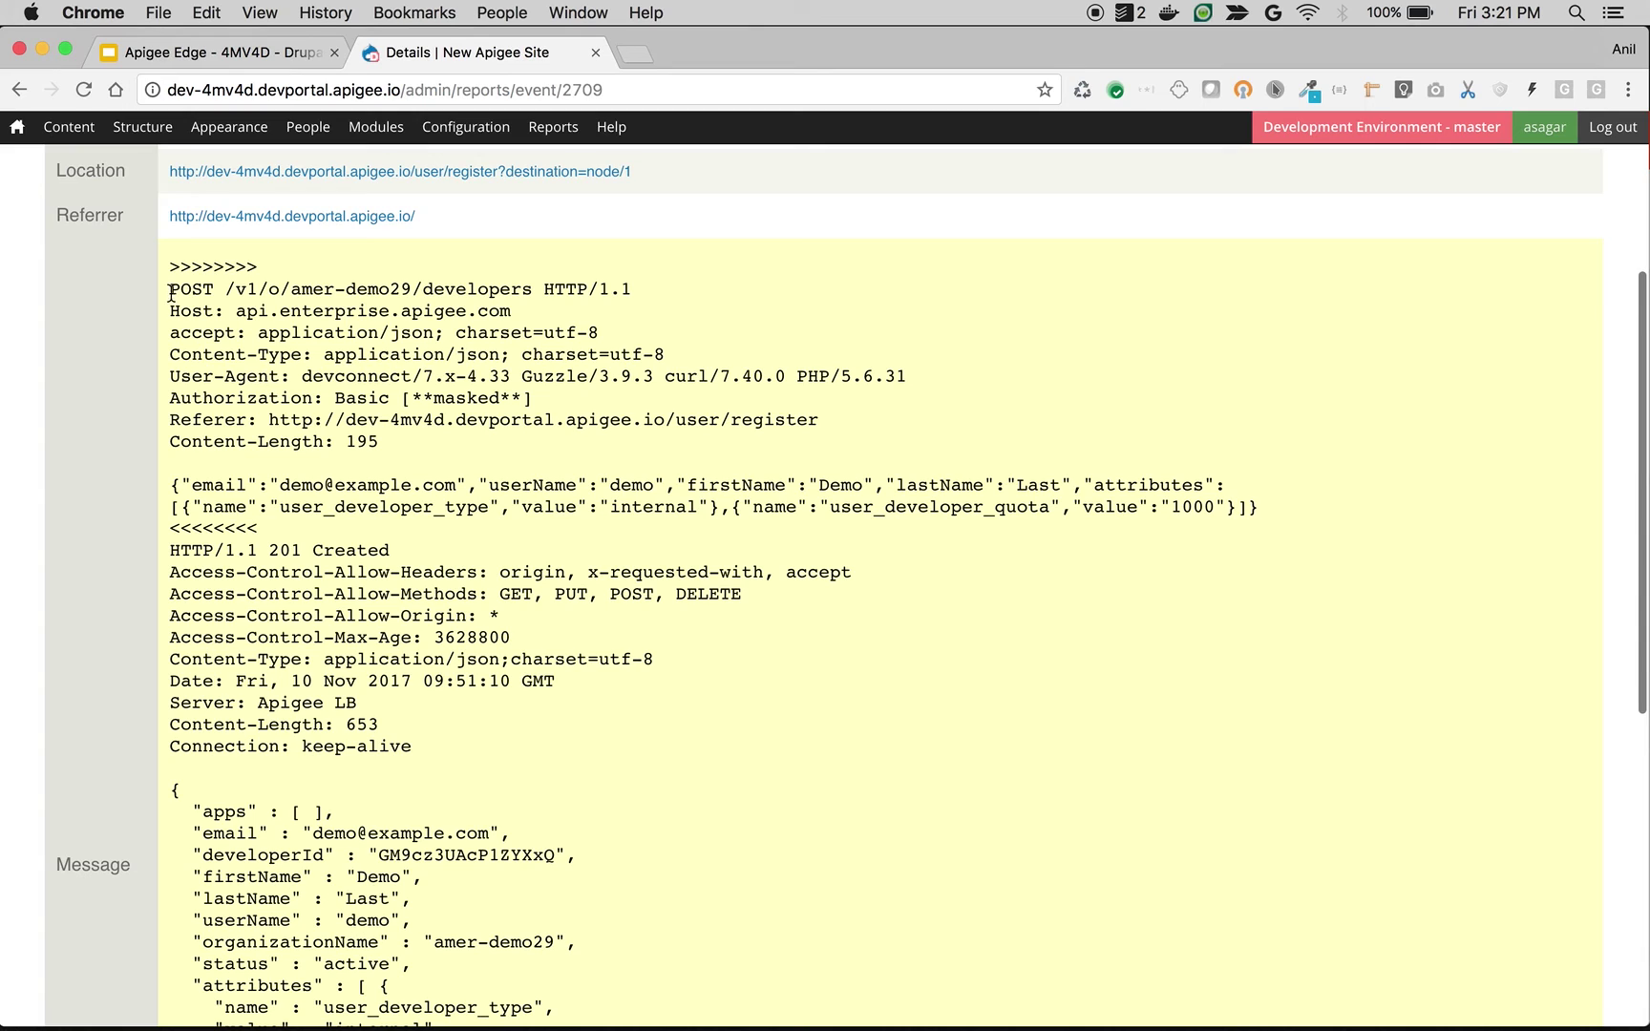
left_click_drag(171, 293, 218, 288)
scroll(197, 366, "down", 7)
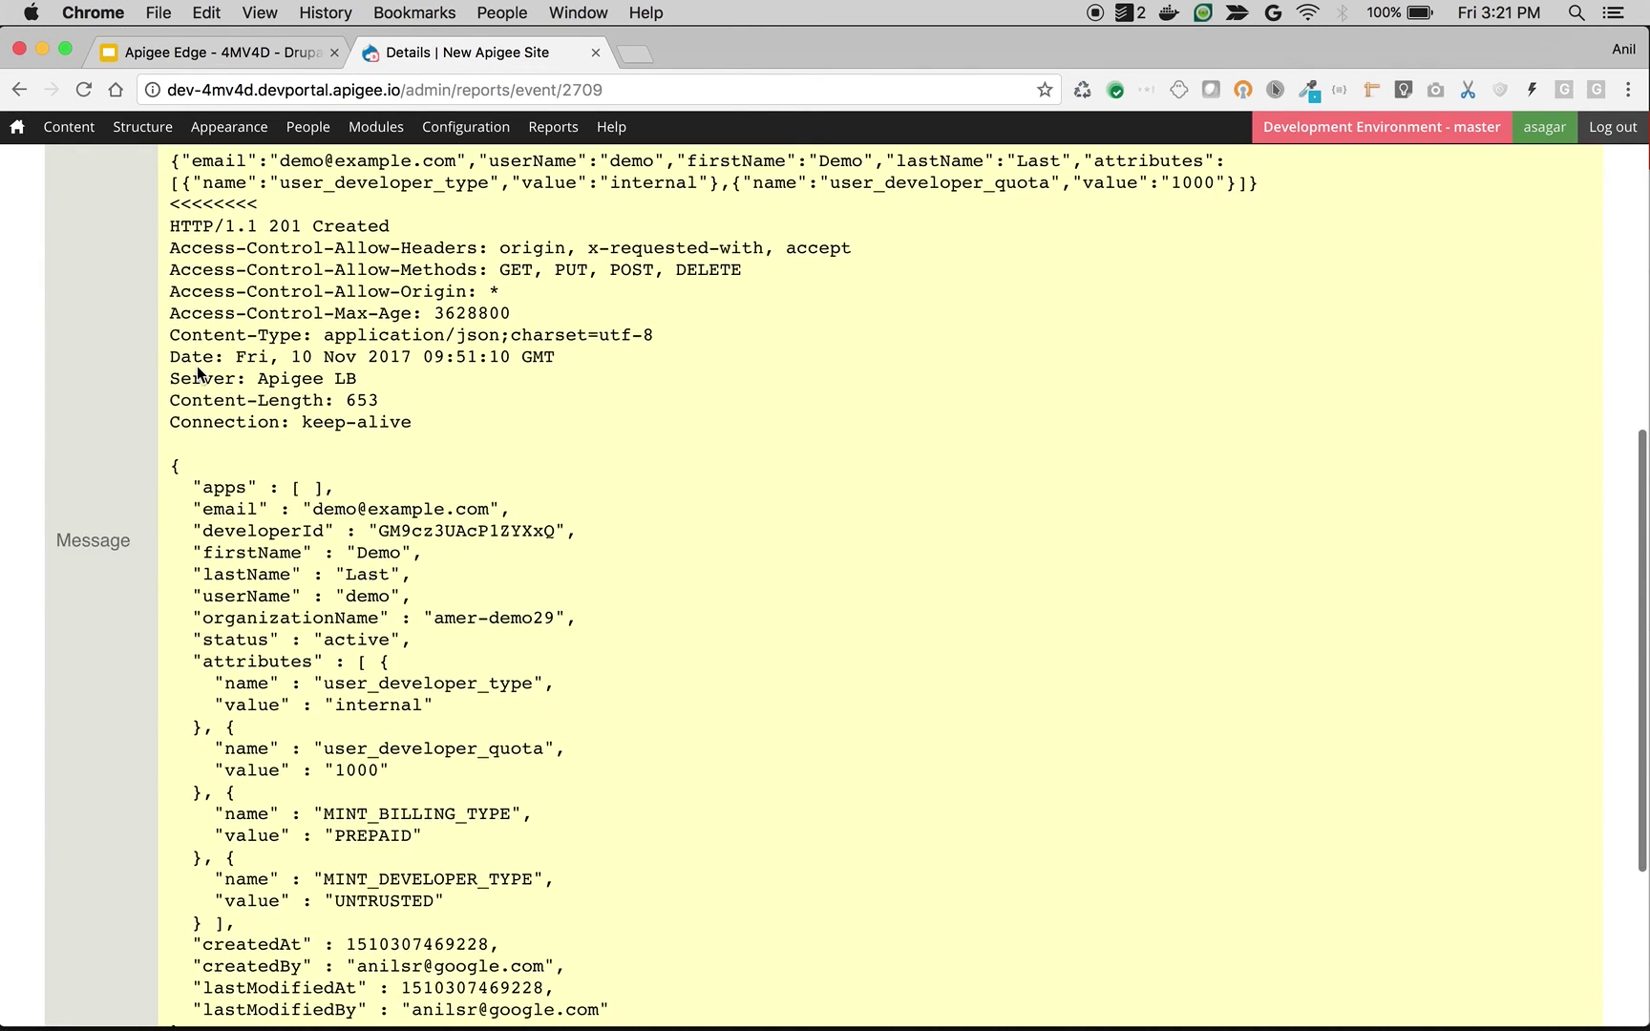
scroll(196, 365, "up", 6)
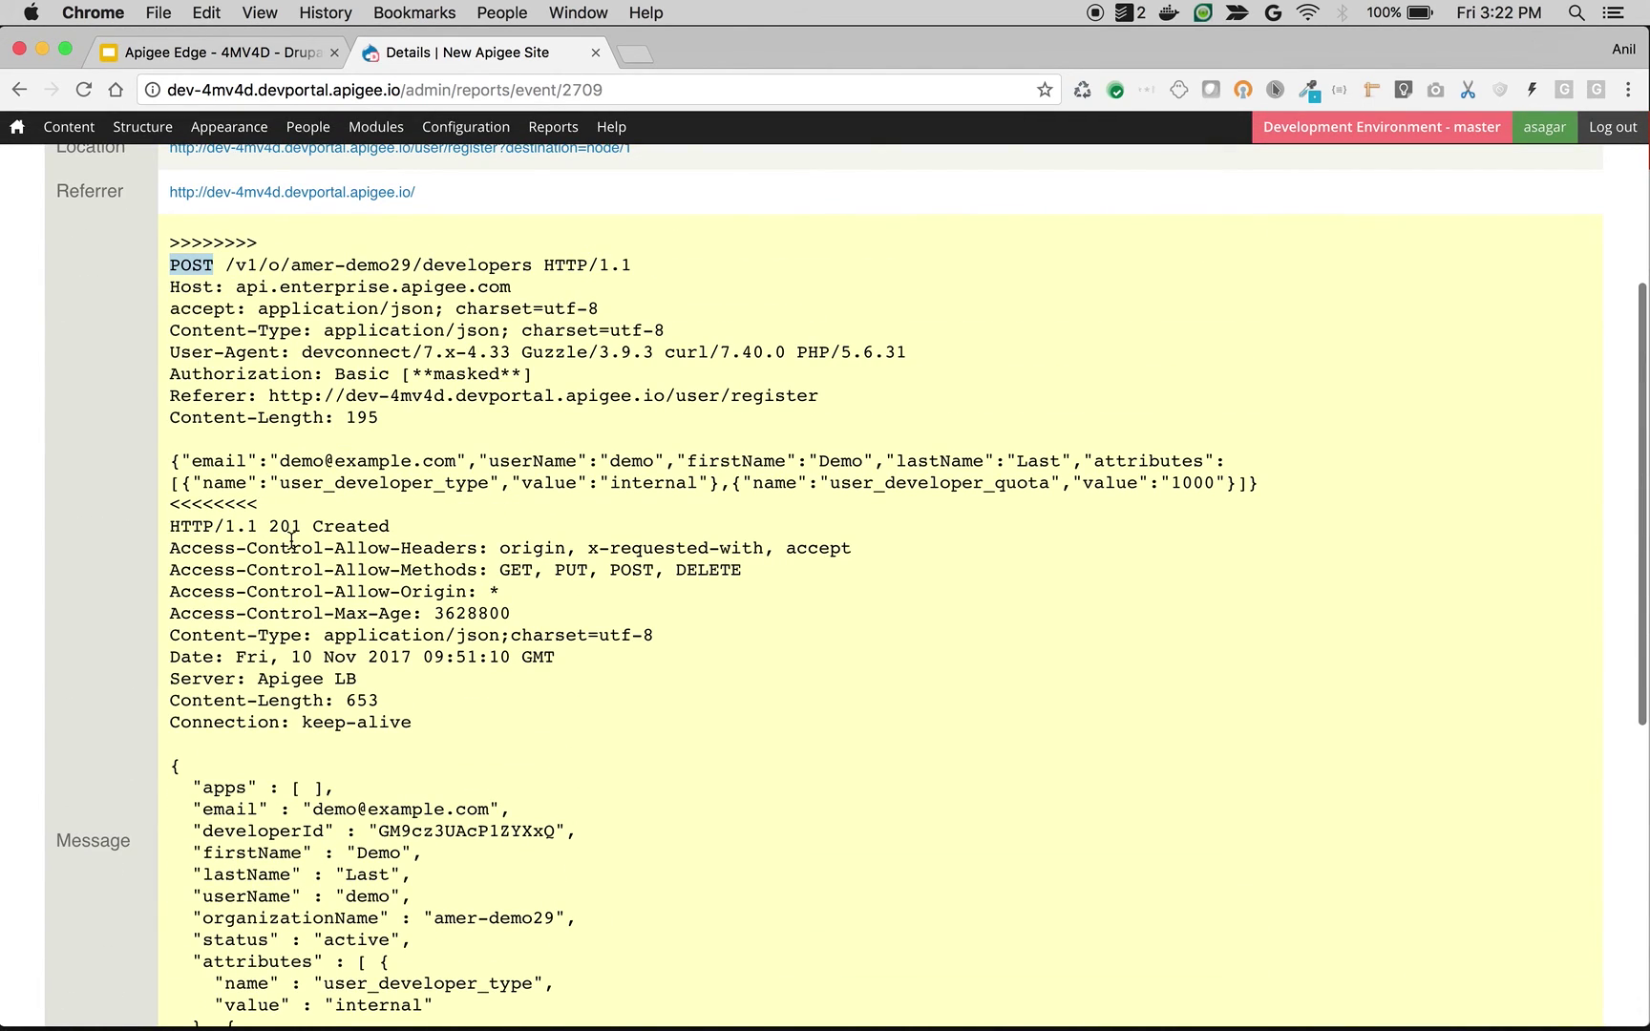